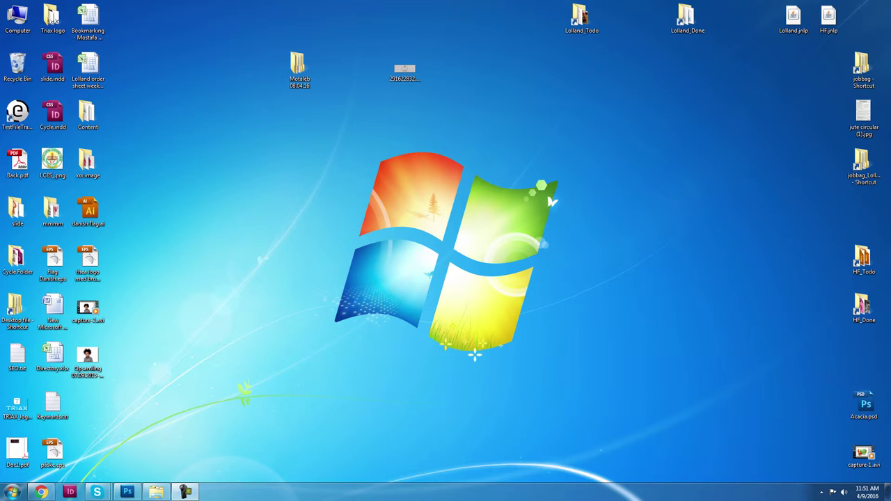
Drag the ring photo 291622832.jpg from the desktop onto Photoshop to open it.
left_click_drag(404, 69, 207, 355)
left_click_drag(207, 355, 405, 118)
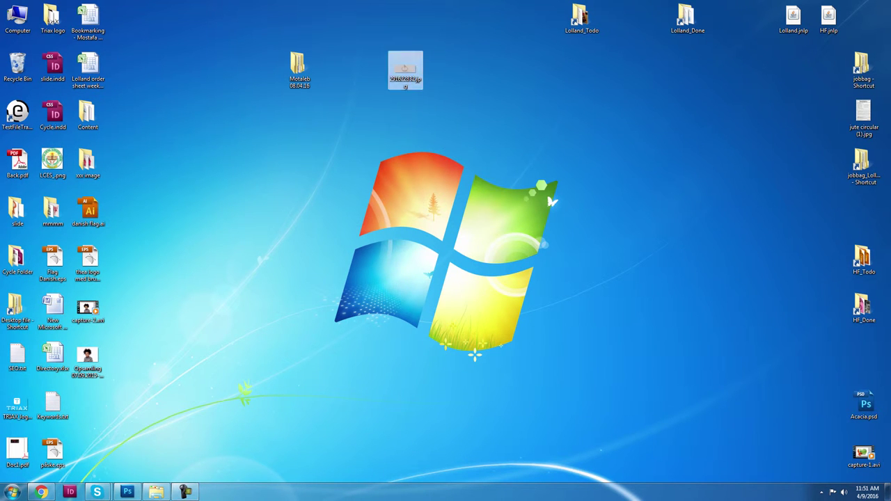
mouse_move(405, 76)
left_mouse_down()
mouse_move(273, 313)
mouse_move(194, 431)
mouse_move(348, 326)
left_mouse_up()
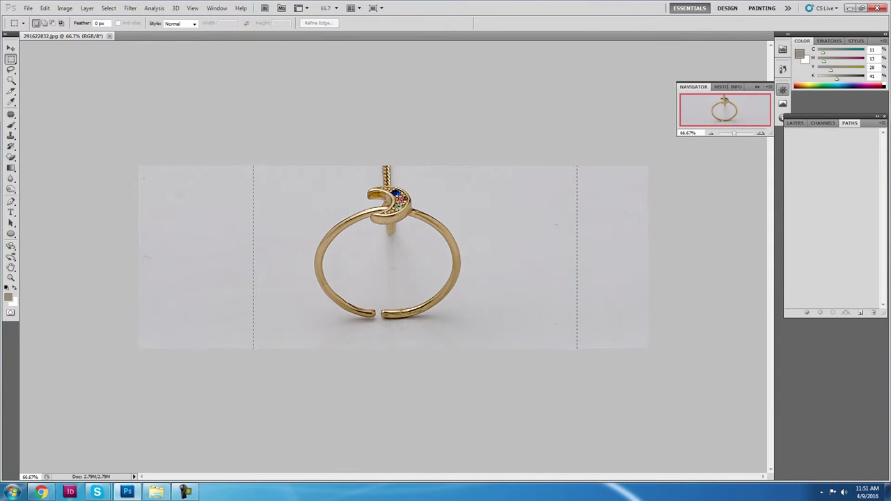
Zoom in and out on the ring photo to inspect the moon charm and stones.
scroll(433, 239, "up", 3)
scroll(390, 258, "down", 2)
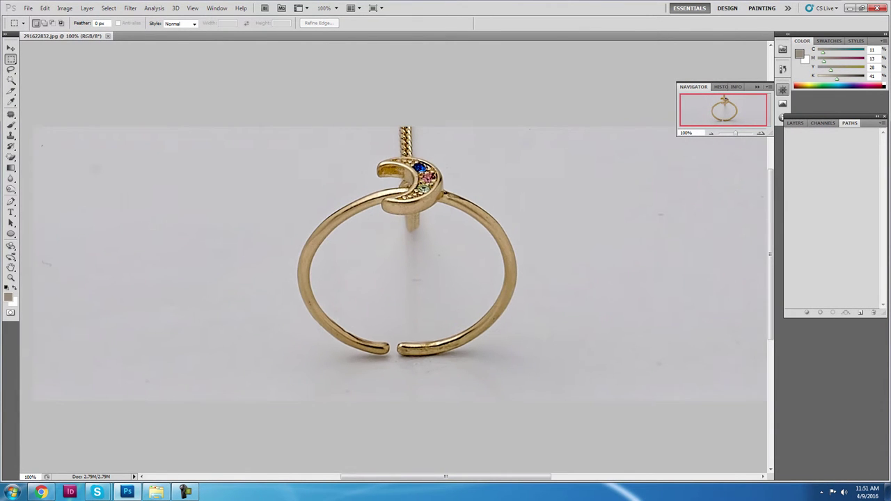
scroll(389, 257, "up", 1)
scroll(380, 262, "down", 1)
scroll(380, 262, "up", 3)
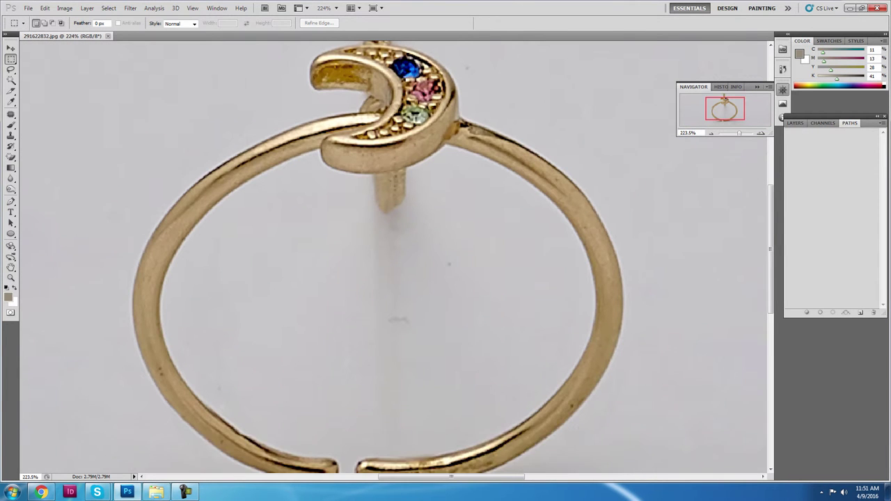
scroll(380, 262, "down", 1)
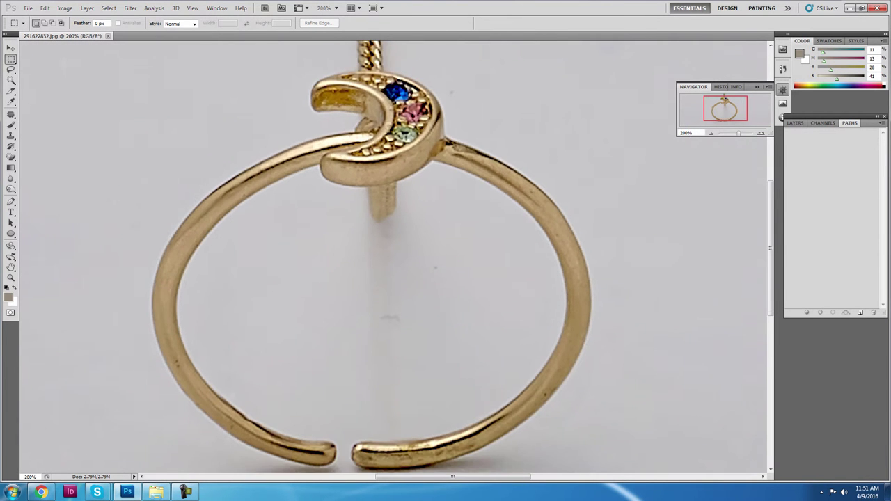
scroll(380, 262, "down", 2)
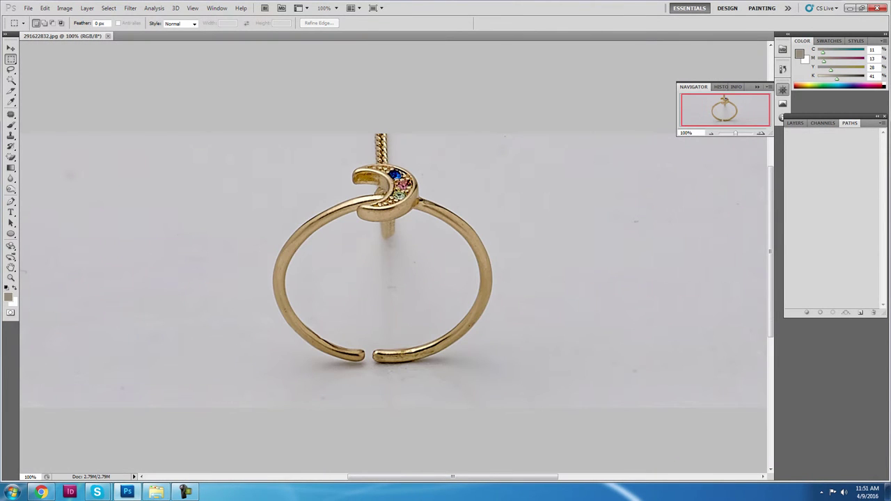
Pick the Pen tool and create a new empty Path 1 in the Paths panel.
left_click(10, 159)
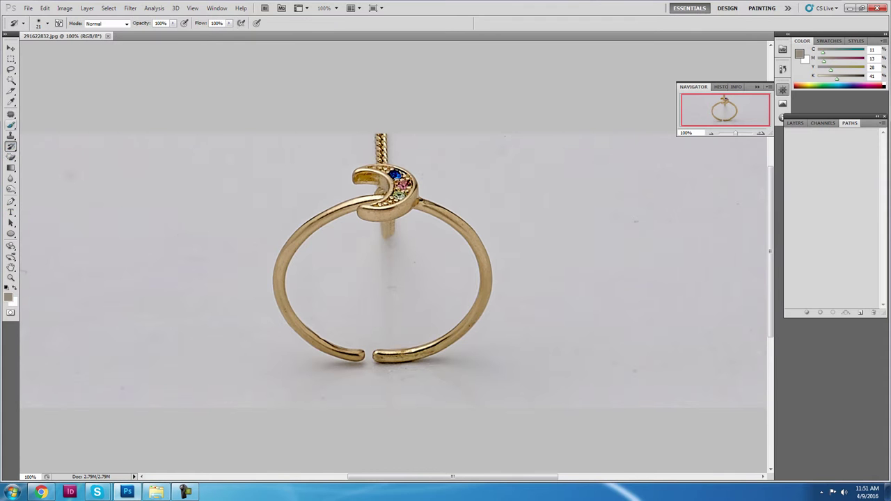
left_click(11, 202)
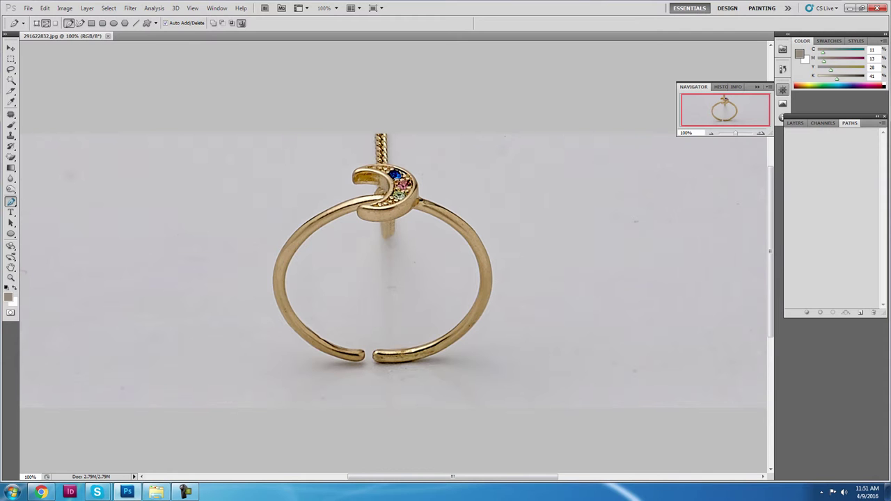
key("F7")
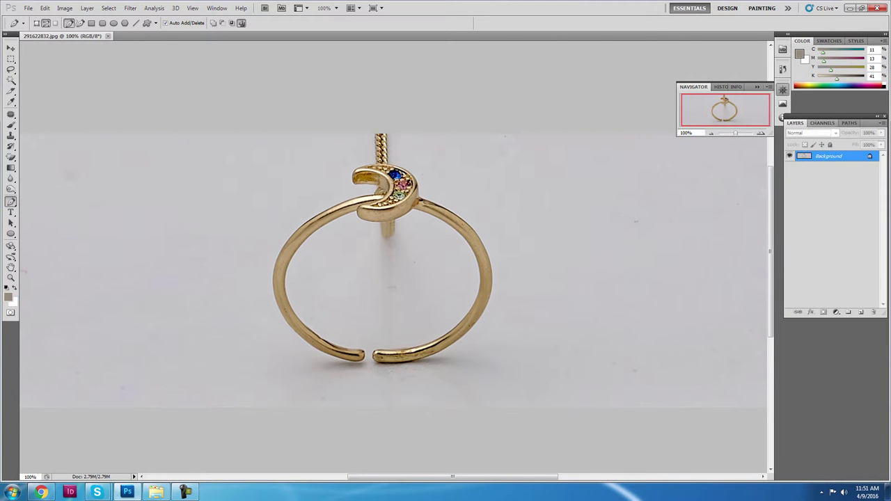
left_click(822, 122)
left_click(850, 123)
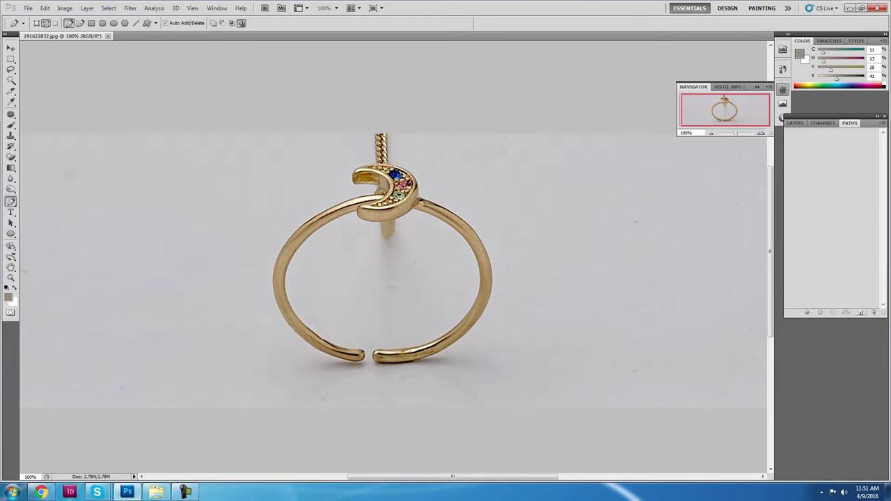
left_click(861, 313)
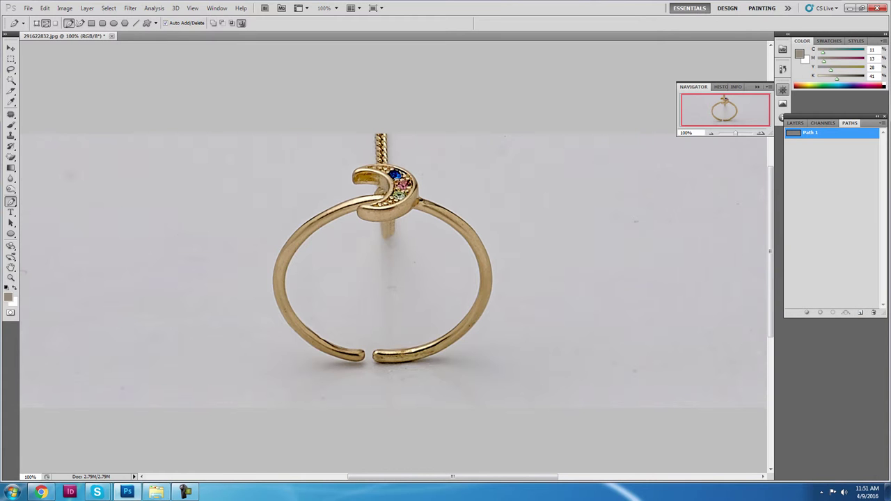
scroll(364, 356, "up", 1)
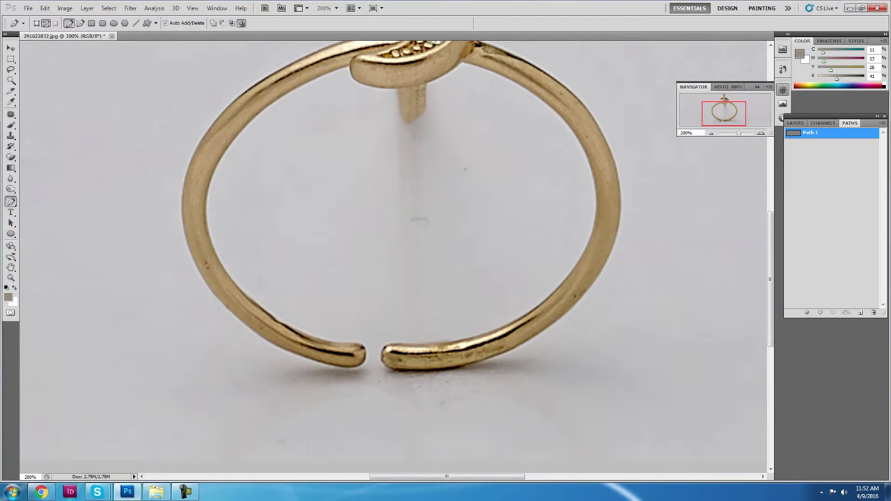
left_click(687, 133)
Zoom to 300% and start Path 1 at the gap's left end, curving under the left tip.
type("30")
type("0")
key("Return")
scroll(393, 258, "down", 3)
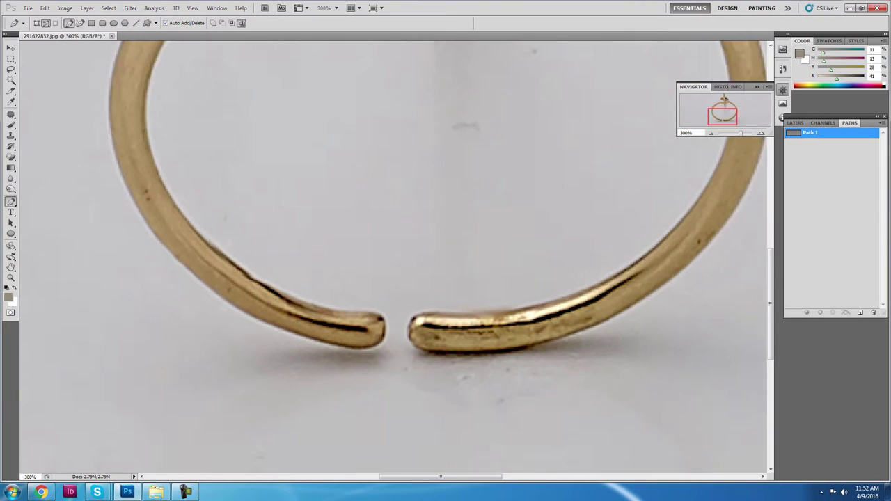
scroll(393, 258, "down", 2)
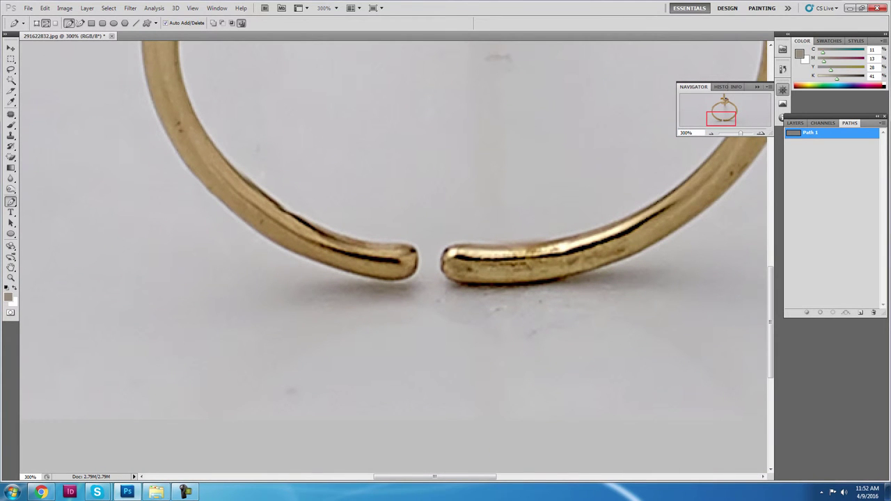
mouse_move(398, 243)
left_mouse_down()
mouse_move(408, 243)
mouse_move(417, 277)
mouse_move(388, 279)
mouse_move(487, 300)
left_mouse_up()
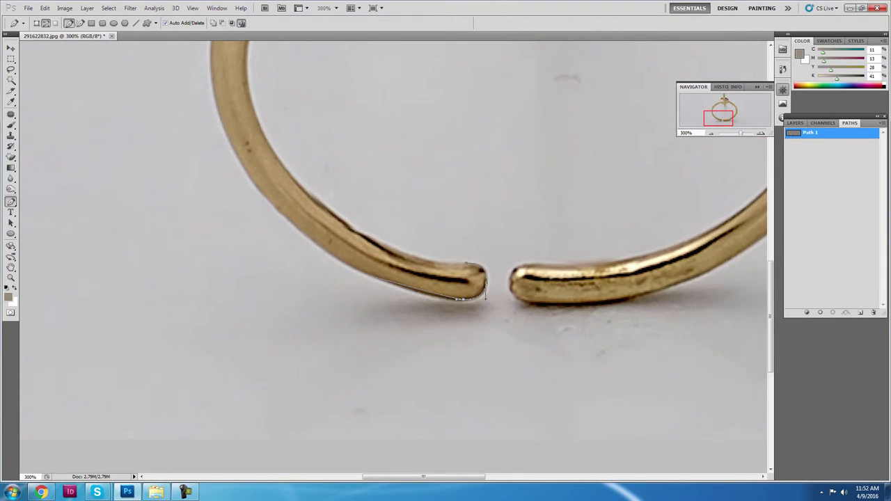
left_click_drag(376, 277, 332, 260)
left_click_drag(417, 279, 514, 339)
Trace the path up the band's left edge to where it meets the moon.
left_click_drag(357, 250, 377, 276)
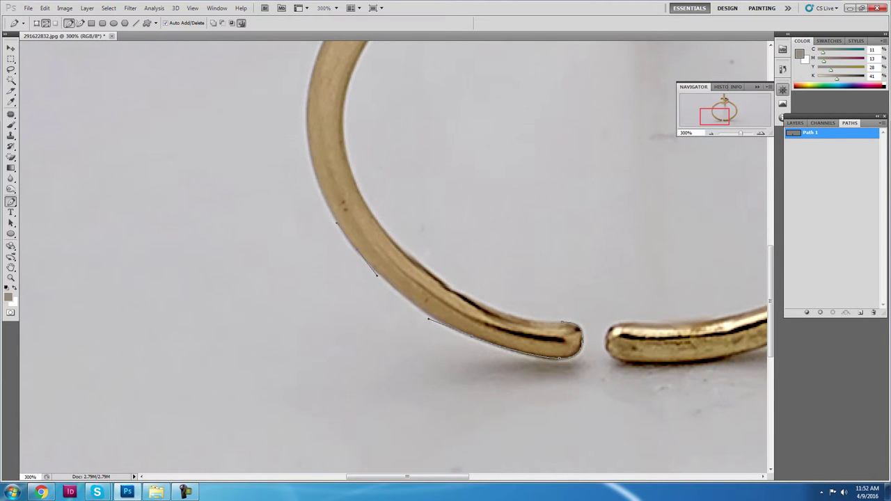
mouse_move(320, 164)
left_mouse_down()
mouse_move(365, 250)
mouse_move(350, 193)
left_mouse_up()
mouse_move(374, 129)
left_mouse_down()
mouse_move(373, 240)
mouse_move(396, 200)
mouse_move(327, 305)
left_mouse_up()
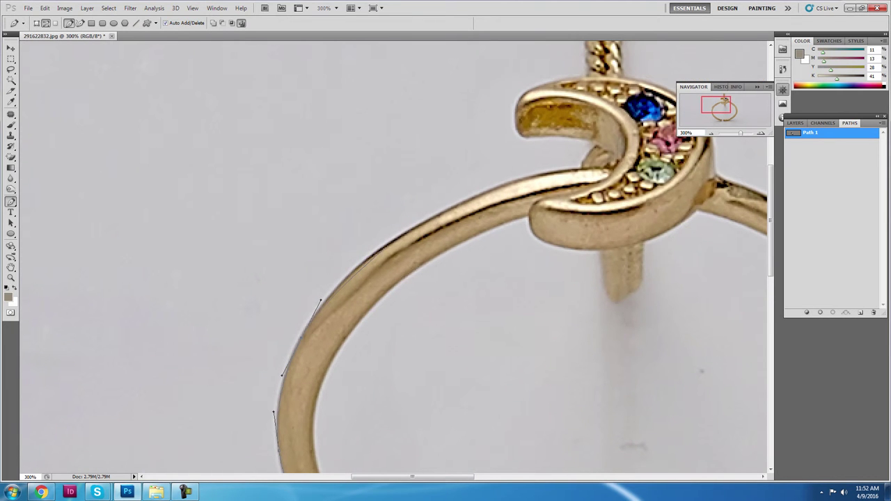
mouse_move(360, 259)
left_mouse_down()
mouse_move(418, 226)
mouse_move(309, 303)
left_mouse_up()
left_click_drag(473, 245, 390, 246)
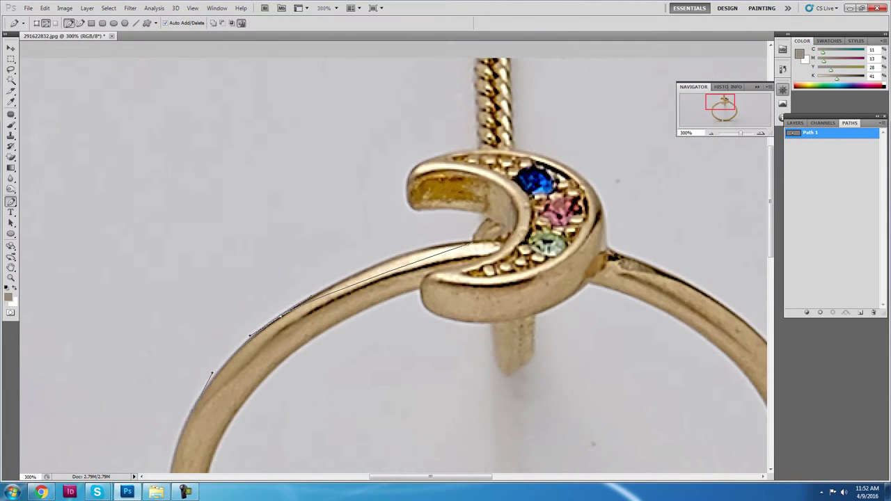
left_click(473, 243)
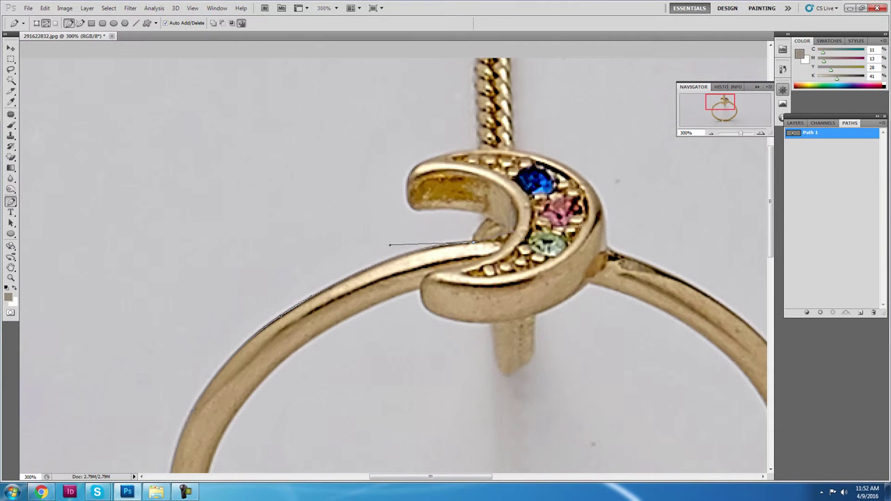
mouse_move(473, 241)
left_mouse_down()
mouse_move(440, 262)
mouse_move(435, 287)
mouse_move(440, 247)
left_mouse_up()
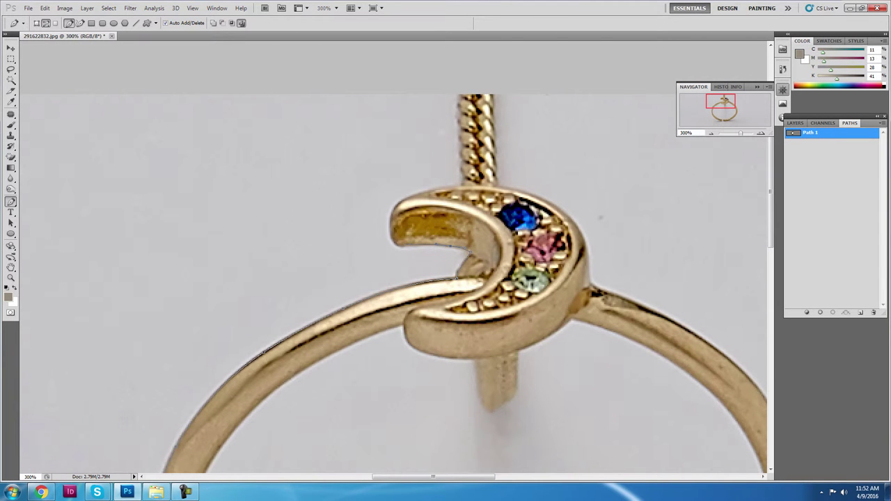
Continue the outline along the moon's left tip and top edge.
left_click(389, 234)
left_click_drag(445, 251, 439, 288)
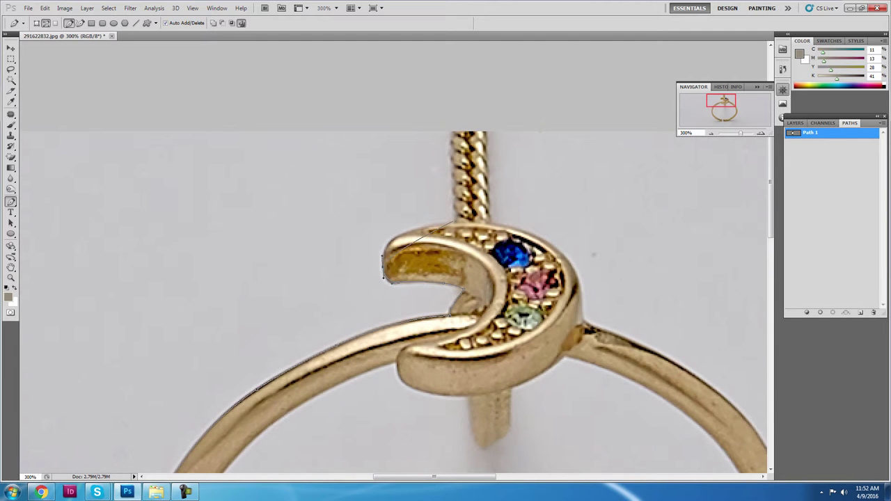
left_click_drag(453, 223, 526, 219)
left_click(454, 222, "alt")
left_click_drag(381, 226, 377, 229)
Add corner points running up the chain's left edge and across its top.
scroll(393, 279, "up", 2)
left_click(451, 257)
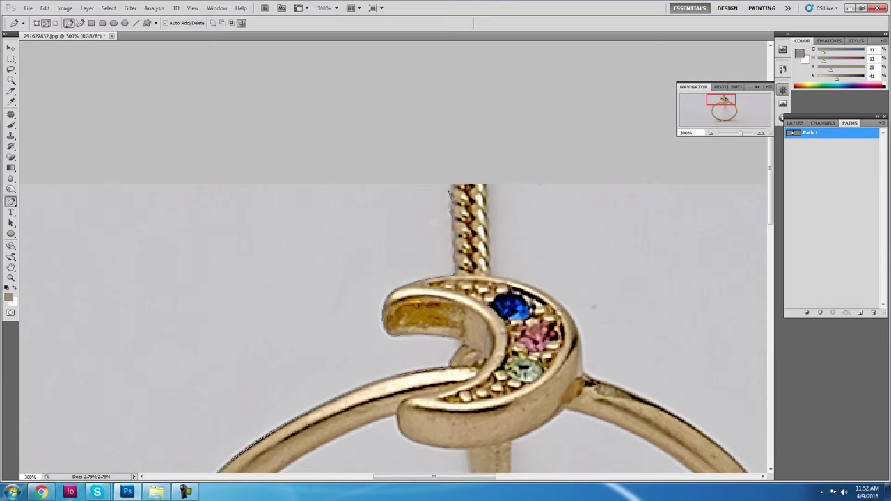
left_click(452, 185)
left_click(488, 185)
left_click_drag(505, 277, 477, 230)
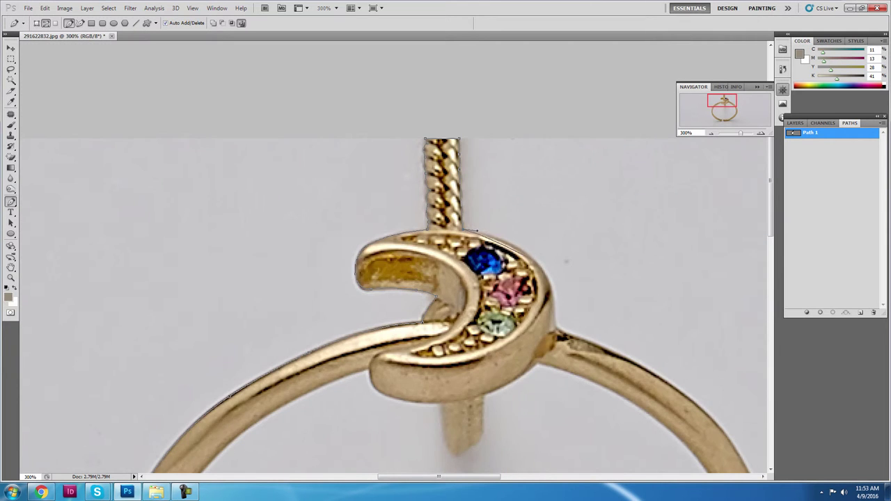
Outline the moon's right edge, undo one misplaced point, and curve onto the right band.
left_click(512, 239)
left_click(553, 277)
left_click(555, 326)
left_click(557, 357)
key("ctrl+z")
left_click_drag(554, 277, 432, 199)
left_click_drag(534, 298, 586, 328)
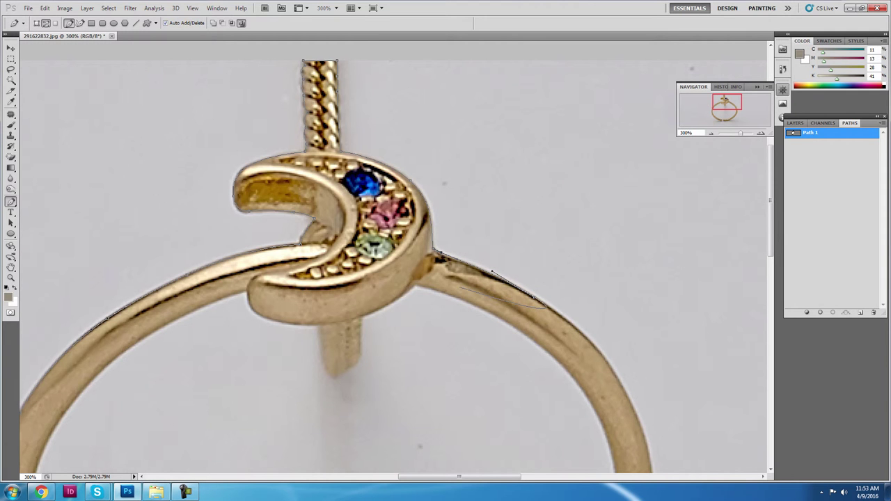
Place curved anchors down the band's outer right edge and around the gap's right tip.
left_click_drag(529, 305, 440, 175)
left_click_drag(552, 299, 577, 364)
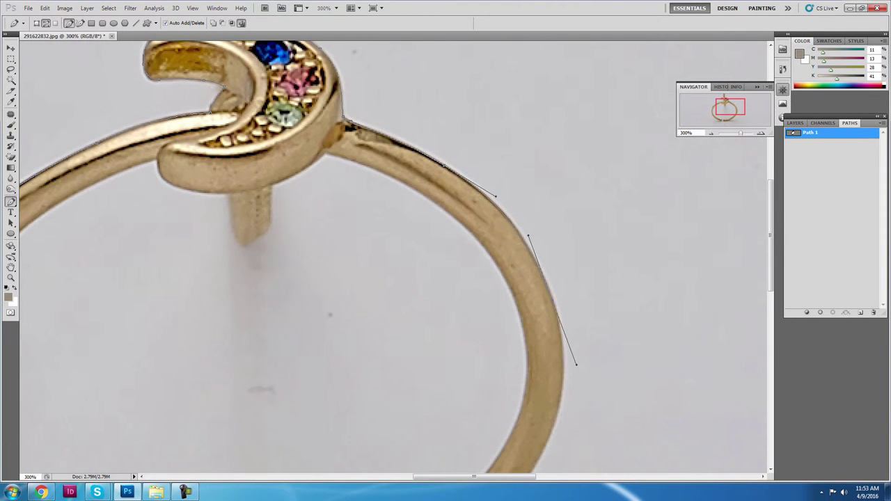
left_click_drag(446, 313, 450, 156)
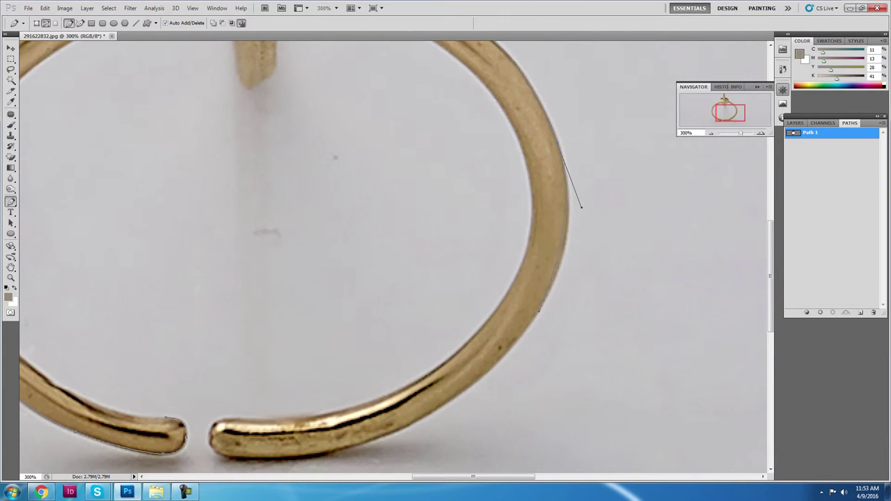
left_click_drag(559, 279, 525, 334)
left_click_drag(557, 265, 603, 190)
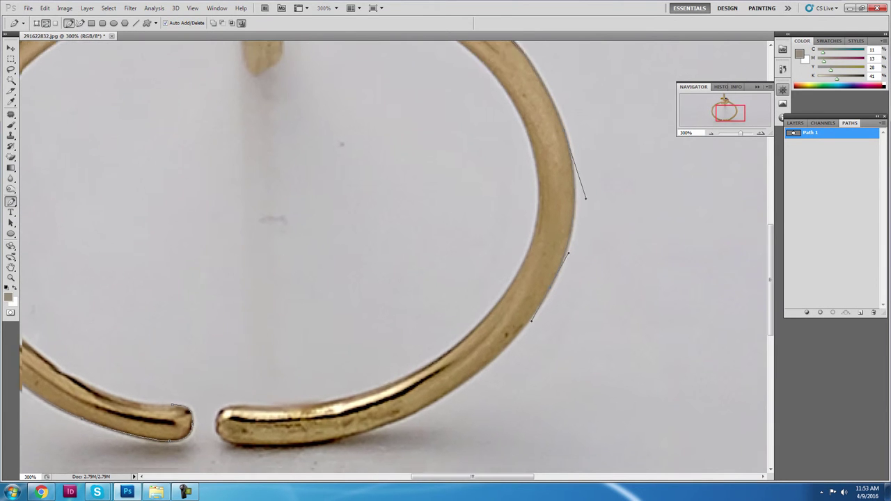
left_click_drag(467, 339, 545, 295)
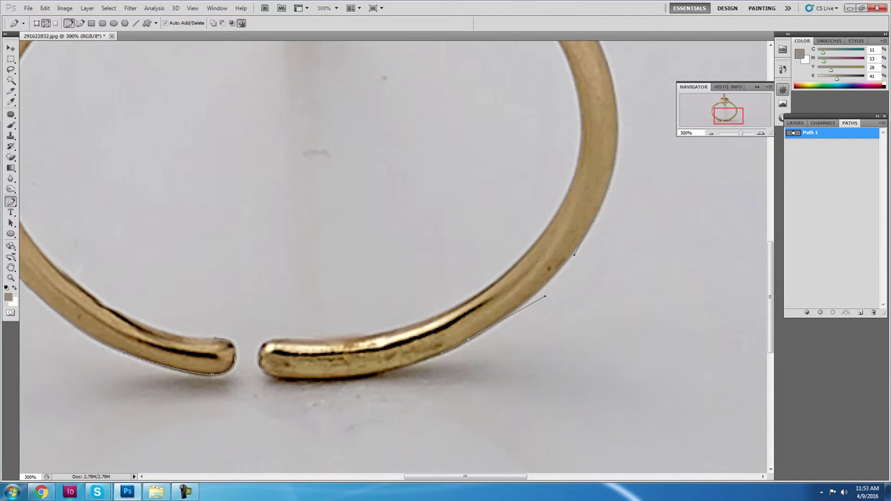
left_click_drag(446, 352, 550, 310)
left_click_drag(459, 334, 413, 340)
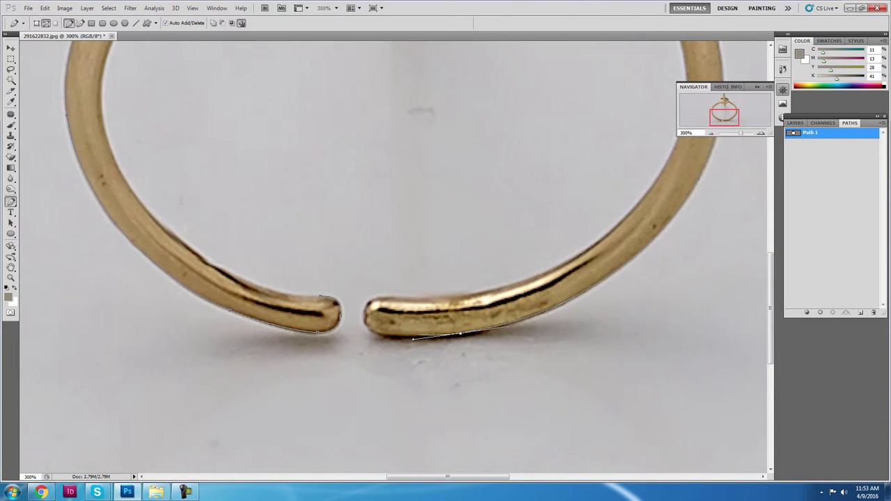
mouse_move(380, 335)
left_mouse_down()
mouse_move(364, 322)
mouse_move(460, 291)
mouse_move(549, 279)
mouse_move(477, 328)
left_mouse_up()
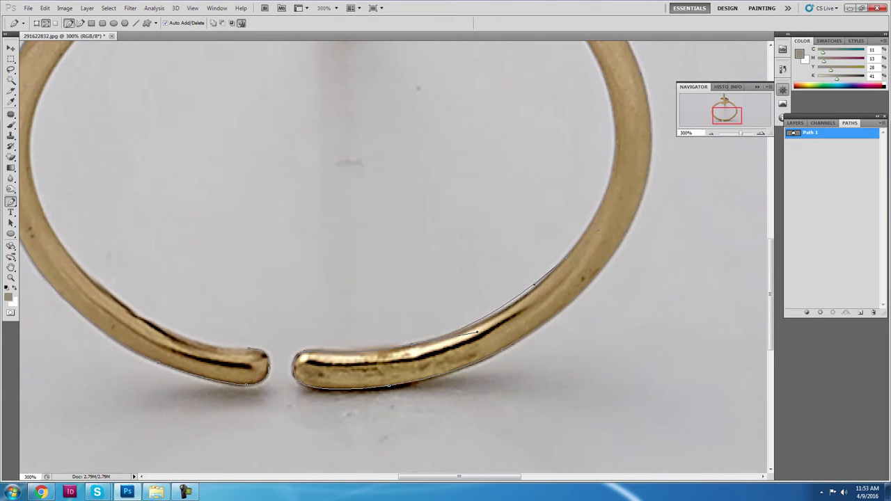
Add path anchors at the moon stem's left edge and along the moon's left edge.
left_click_drag(609, 150, 574, 282)
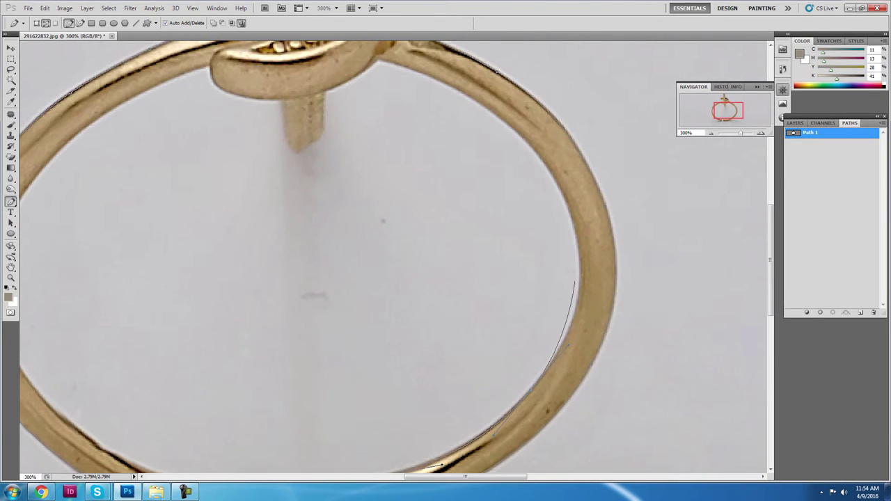
key("ctrl+h")
left_click_drag(581, 268, 603, 341)
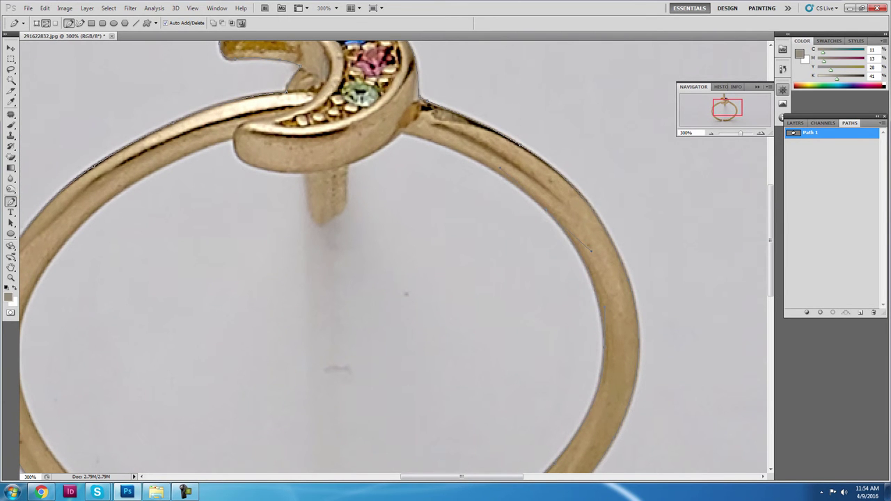
left_click_drag(591, 250, 635, 300)
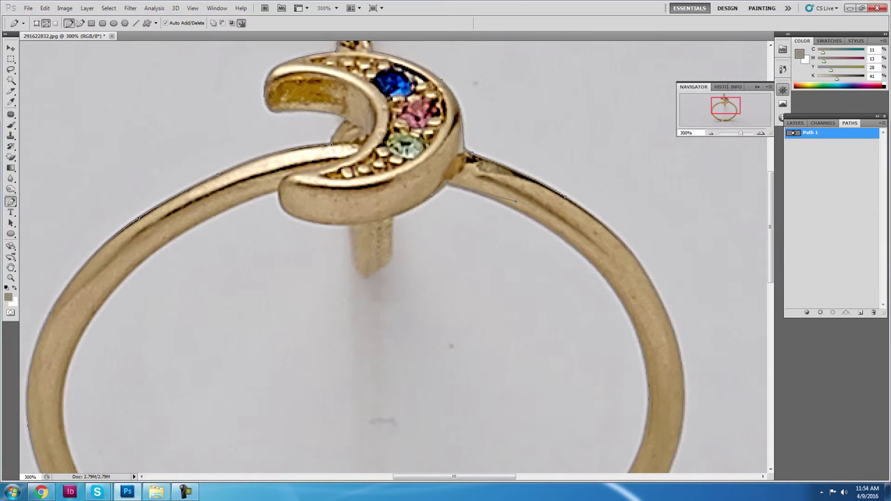
left_click_drag(418, 278, 451, 264)
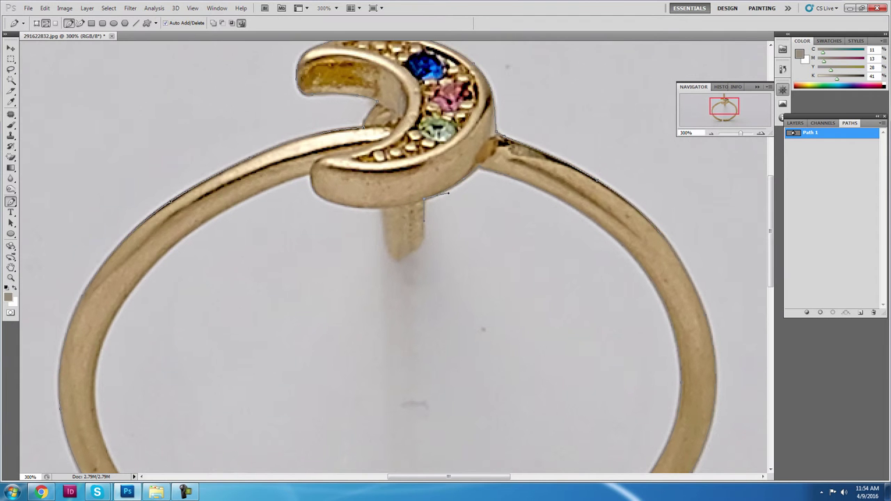
left_click_drag(448, 193, 449, 169)
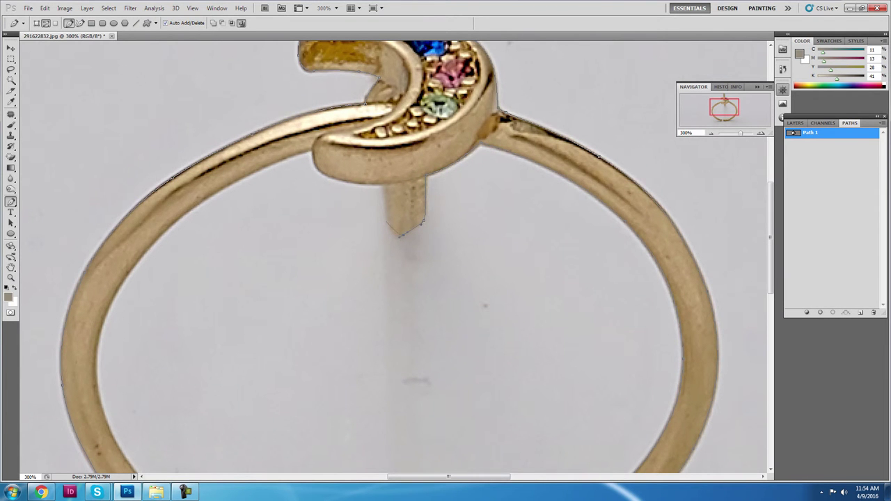
left_click(387, 212)
left_click_drag(390, 230, 438, 258)
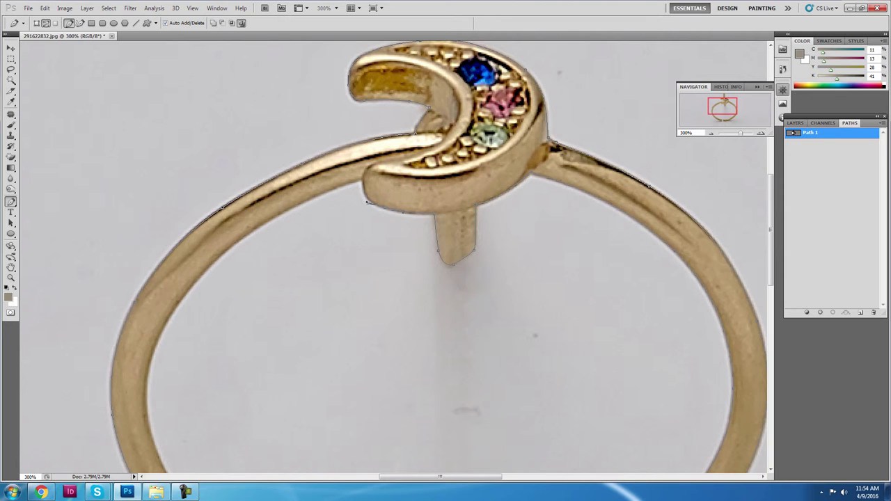
left_click(360, 170)
Continue anchors down the ring's inner left band, undoing one misplaced point.
left_click_drag(334, 206, 407, 145)
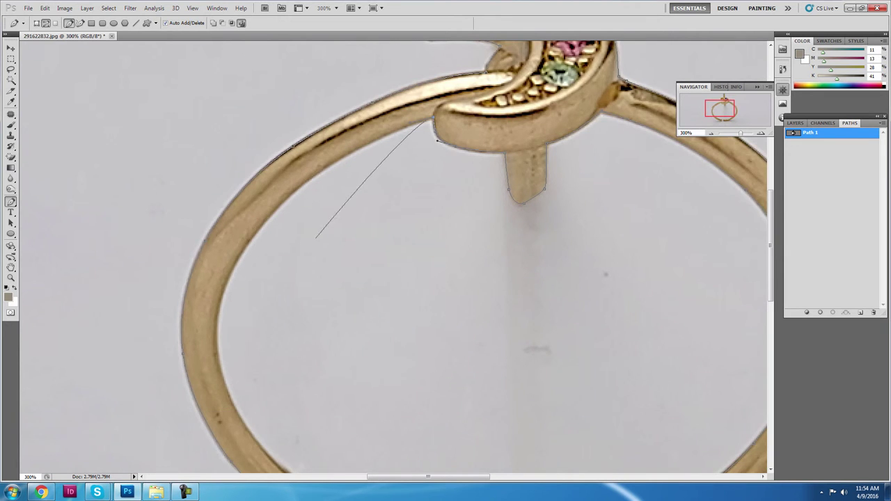
left_click(221, 298)
key("ctrl+z")
left_click(255, 174)
scroll(247, 279, "down", 5)
left_click(247, 249)
left_click_drag(247, 249, 293, 315)
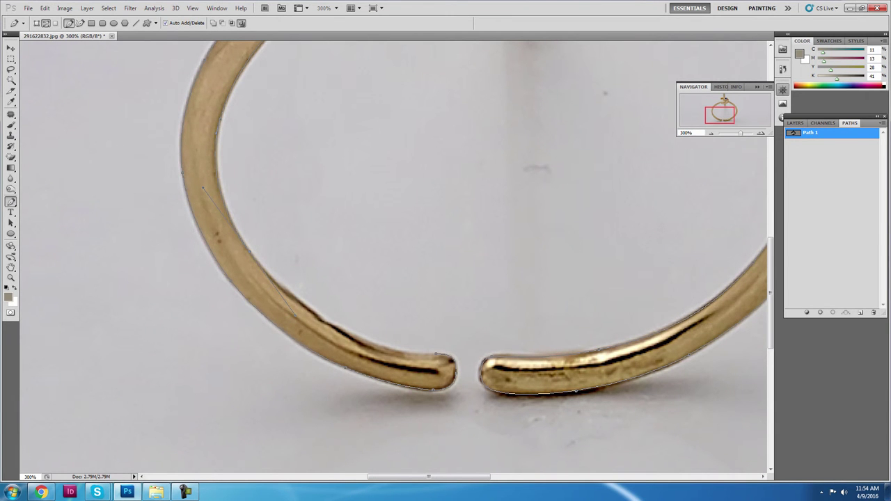
mouse_move(344, 329)
left_mouse_down()
mouse_move(306, 286)
mouse_move(275, 274)
left_mouse_up()
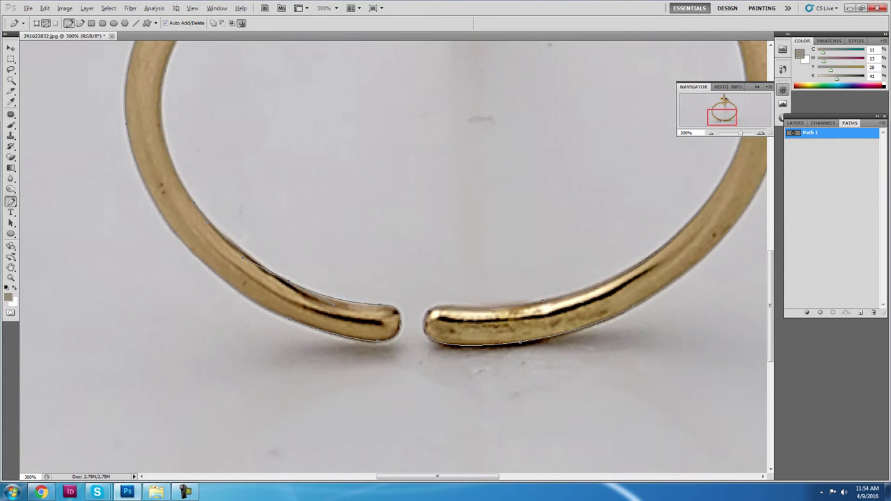
Zoom out to see the whole ring and save the document.
key("ctrl+minus")
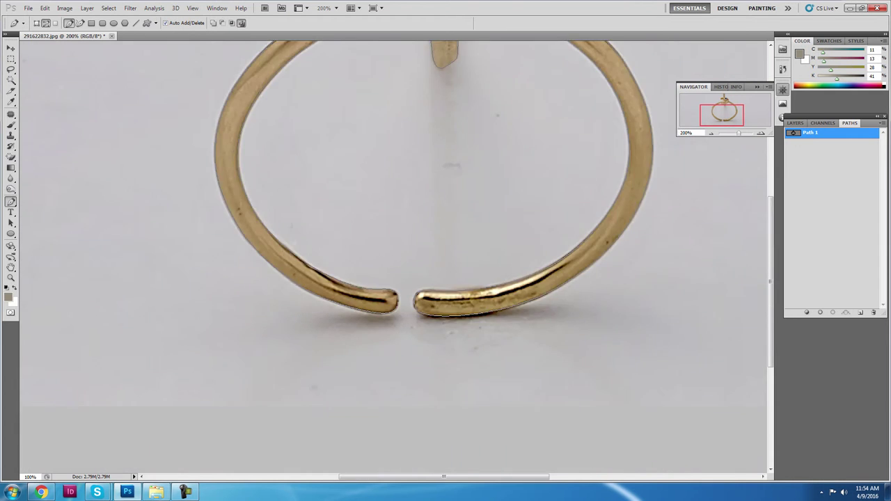
key("ctrl+minus")
key("ctrl+minus")
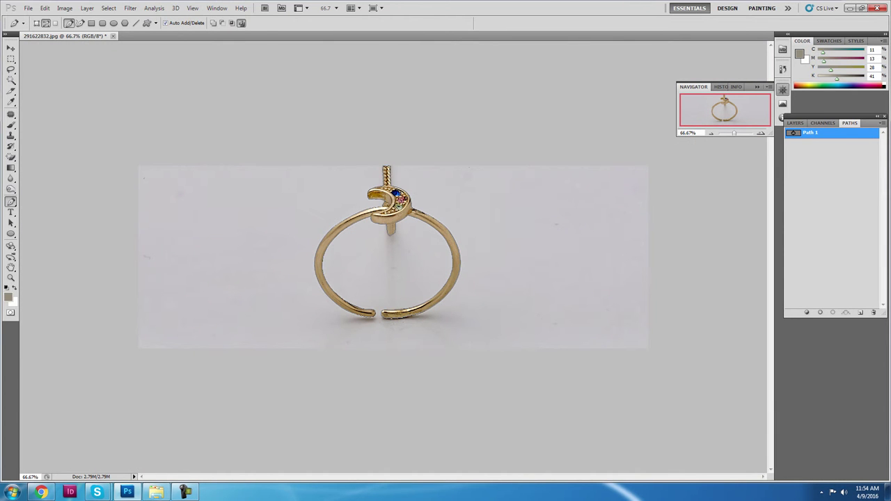
left_click(28, 8)
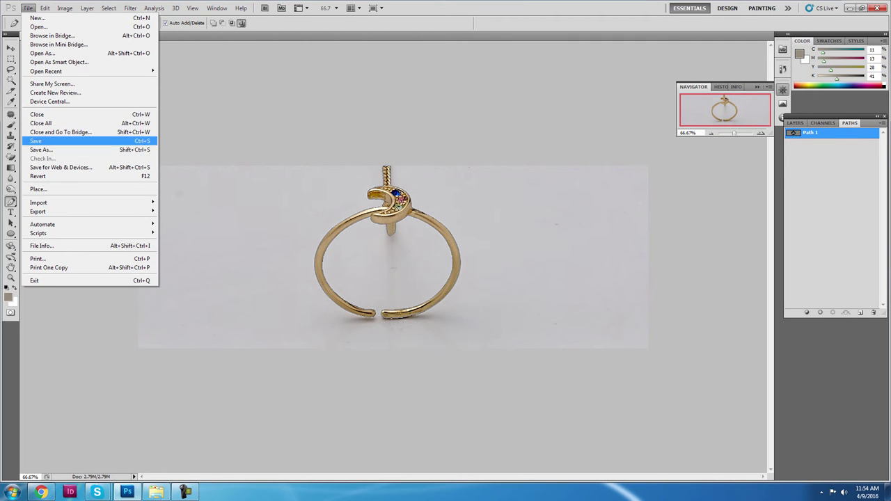
left_click(35, 141)
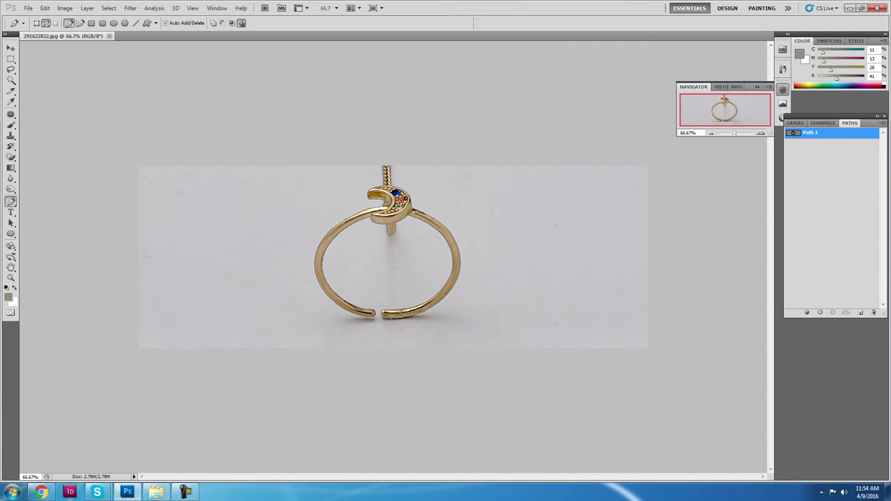
Load Path 1 as a selection around the ring, previewing it briefly in Quick Mask.
key("ctrl+Return")
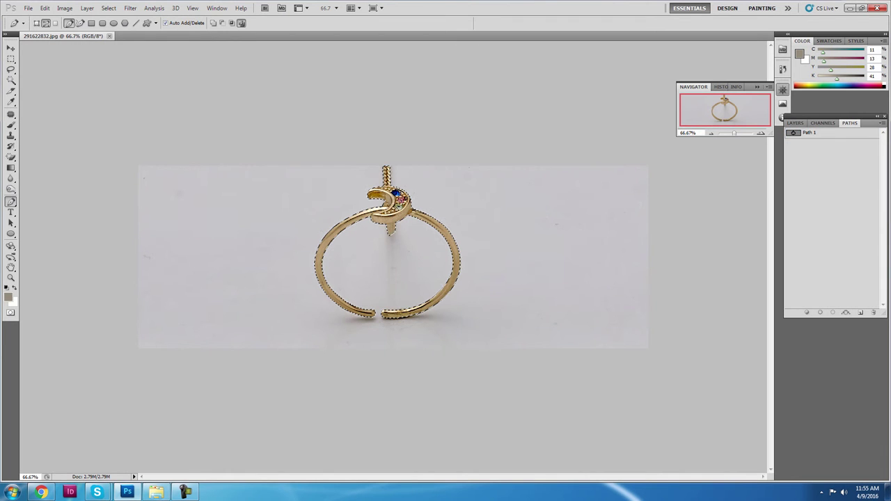
key("q")
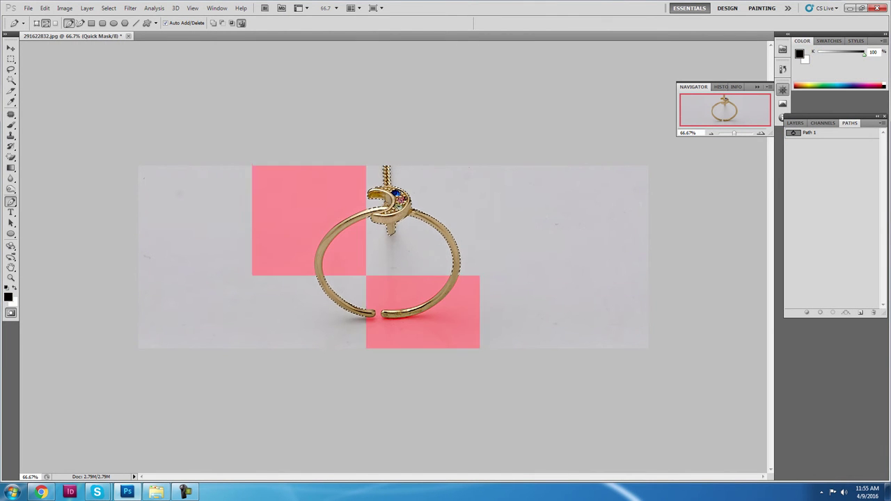
key("q")
key("q")
key("q")
key("q")
key("q")
key("q")
key("q")
key("q")
key("q")
key("q")
key("q")
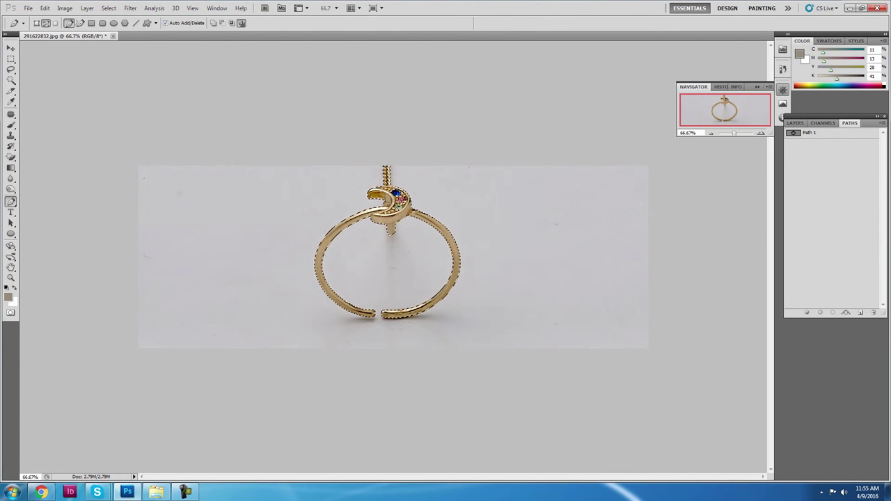
scroll(417, 289, "up", 3)
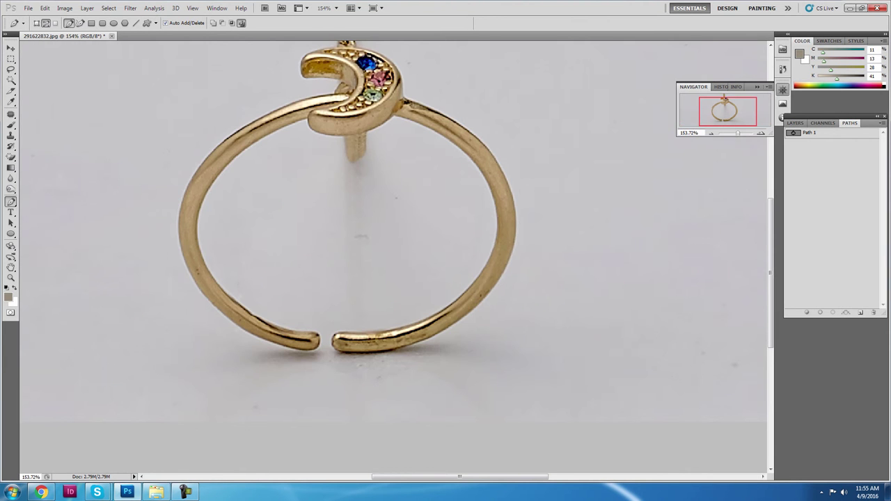
scroll(394, 257, "down", 3)
left_click(809, 132)
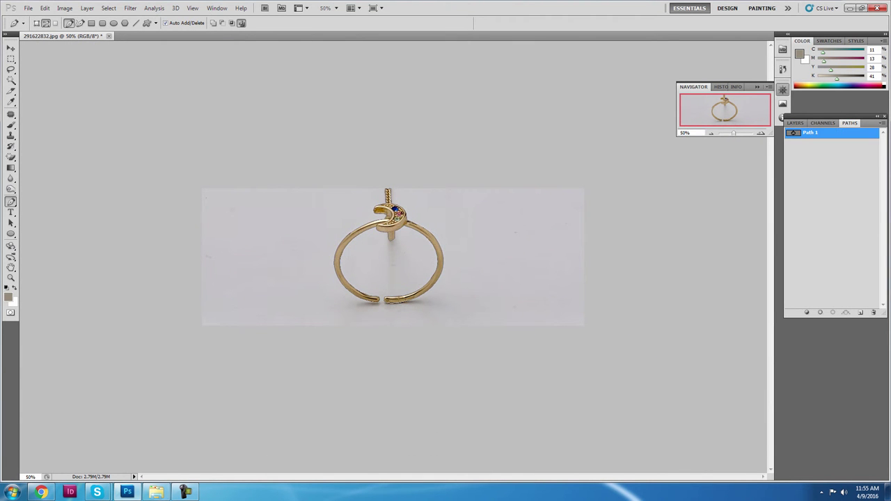
left_click(845, 312)
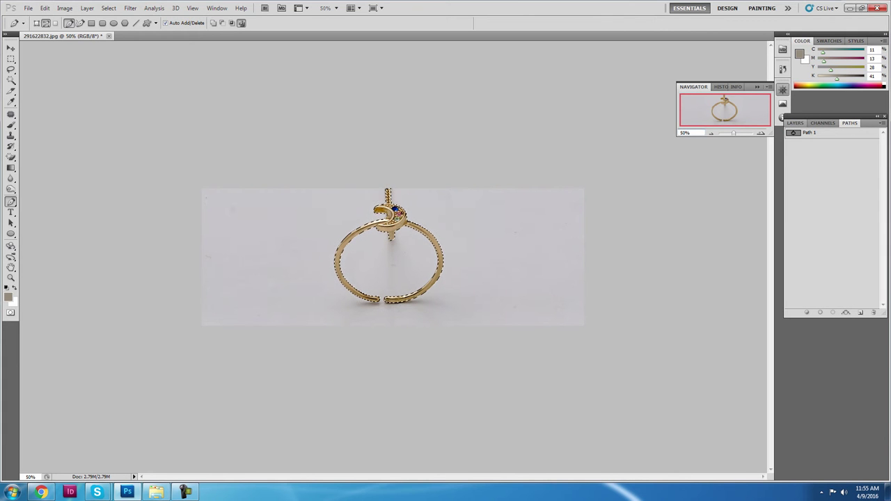
left_click(795, 122)
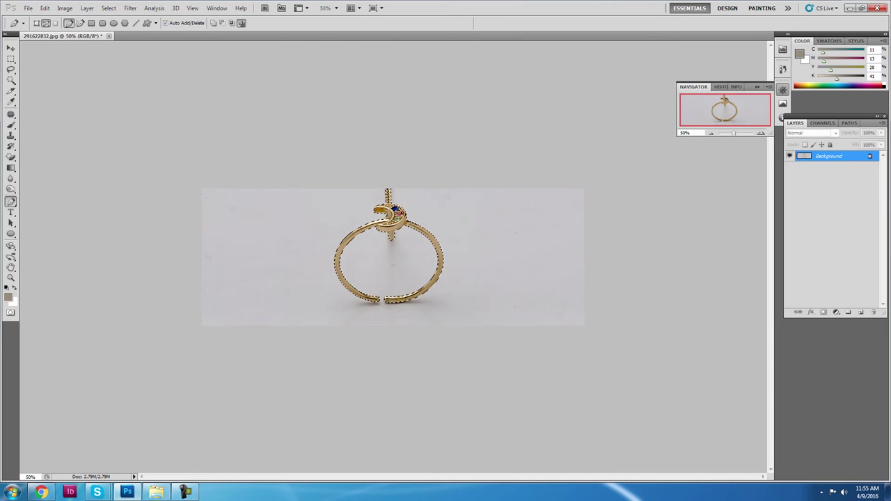
Convert the Background to Layer 0 and add a layer mask from the ring selection.
double_click(828, 156)
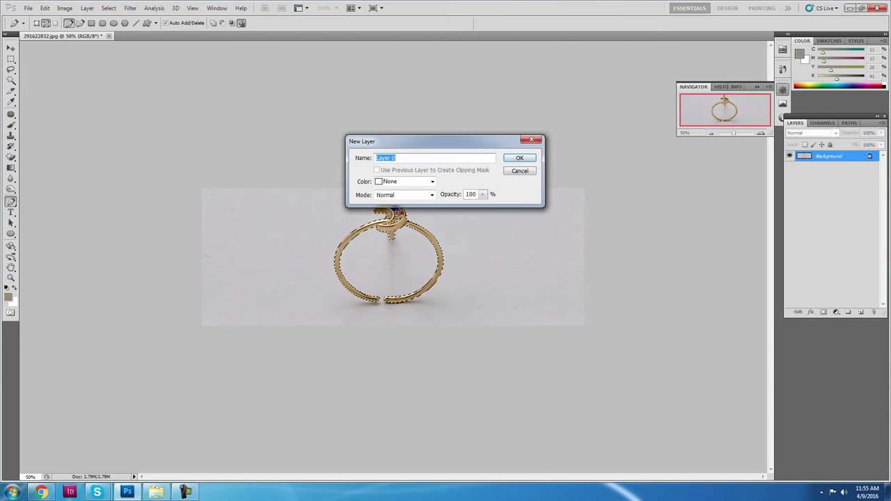
key("Return")
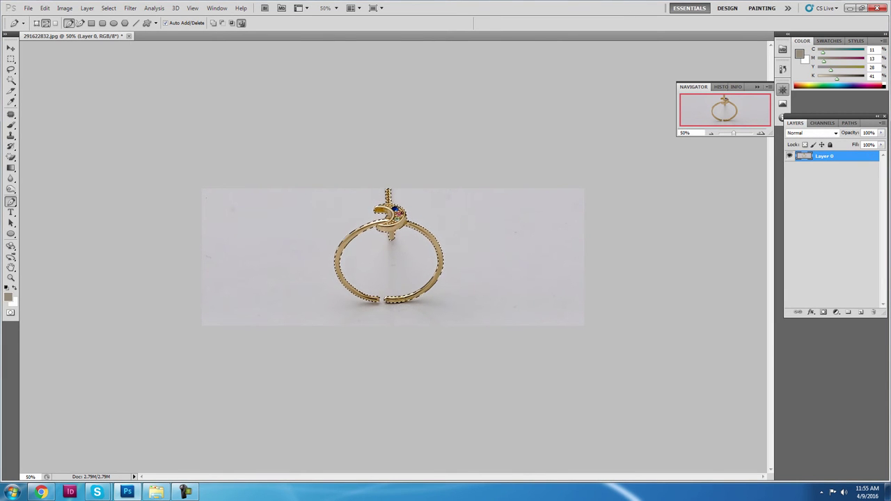
left_click(824, 312)
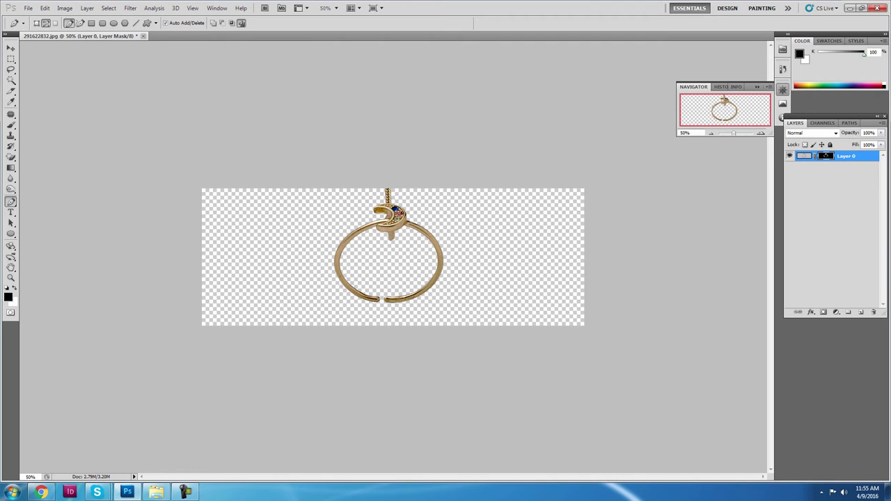
left_click(109, 8)
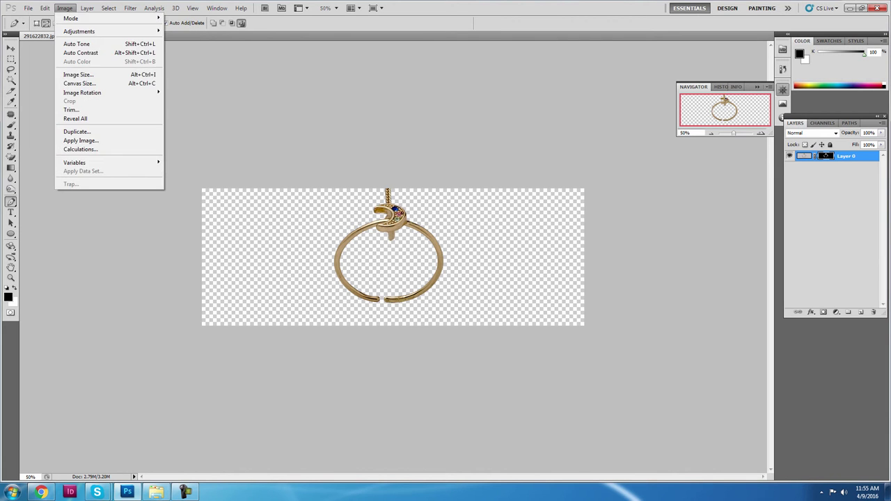
Set the canvas height to 8 cm anchored top-centre, after undoing a first 9 cm attempt.
left_click(65, 7)
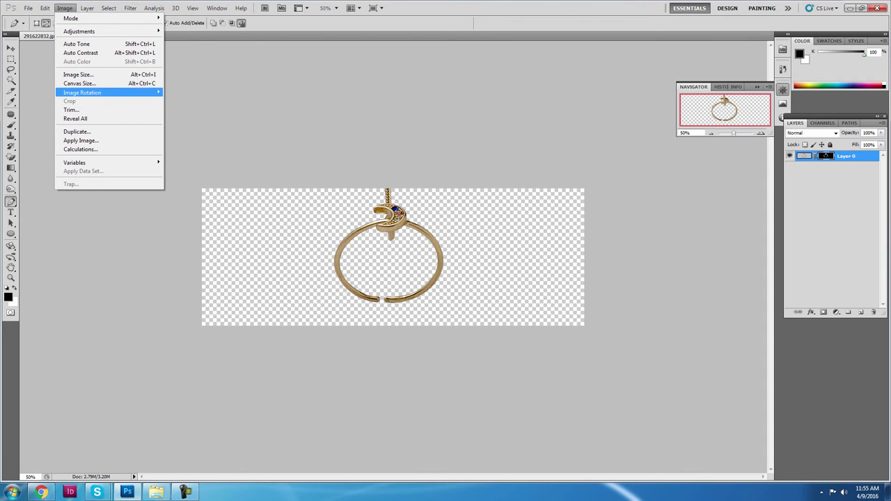
left_click(80, 84)
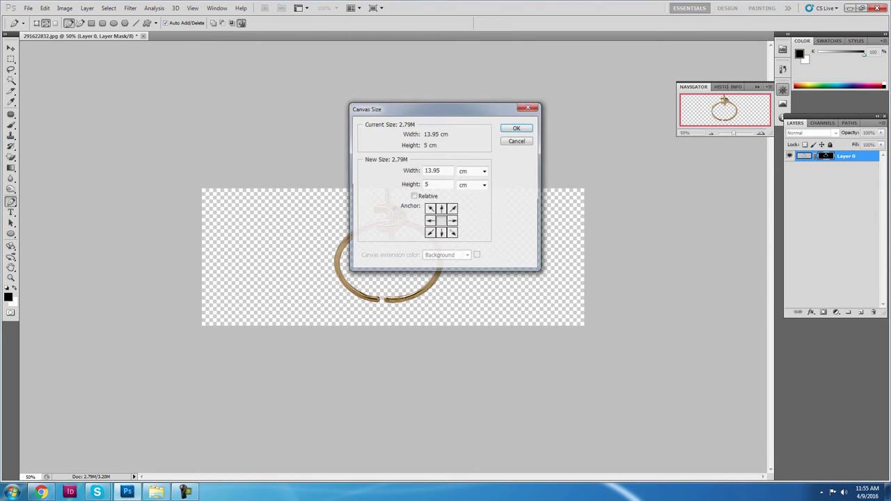
left_click(442, 209)
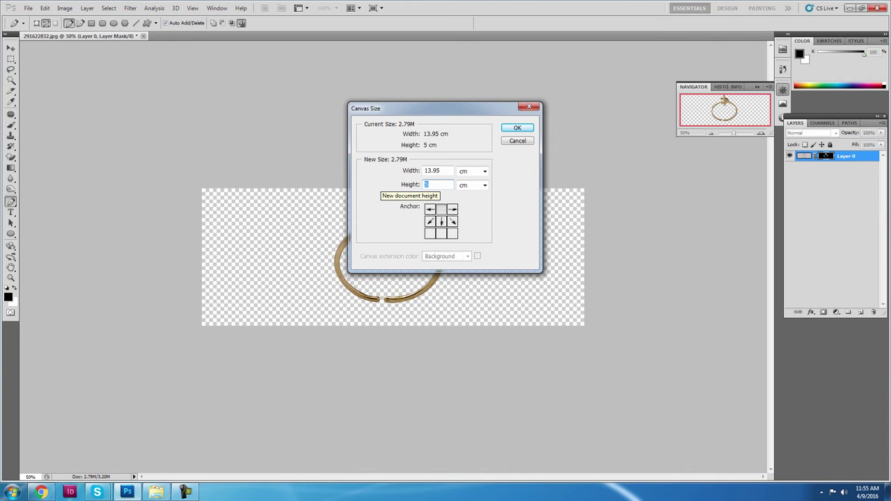
type("9")
key("Return")
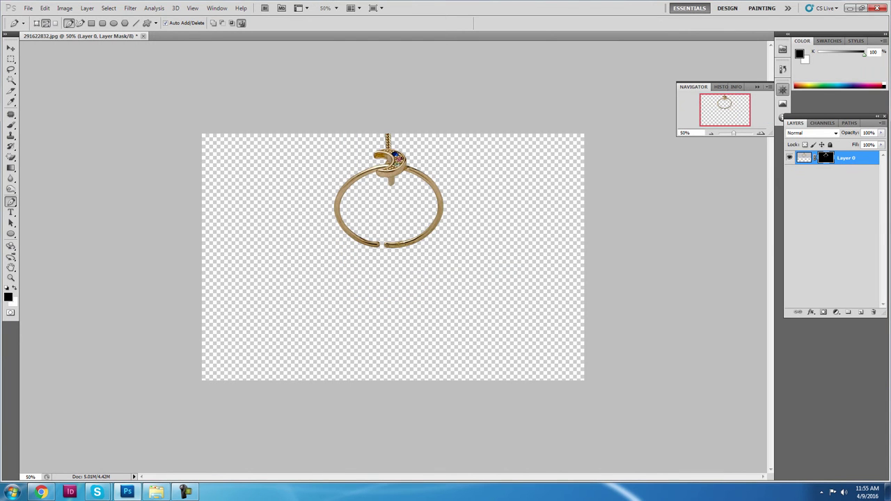
key("ctrl+z")
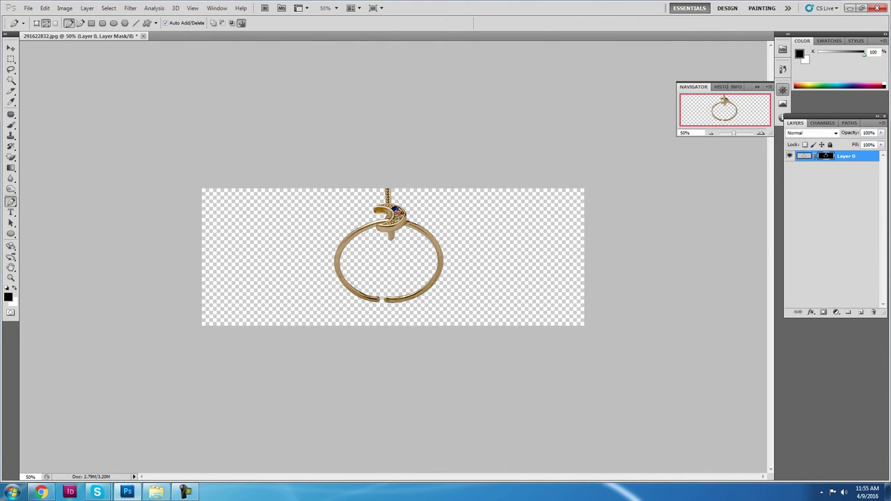
left_click(64, 8)
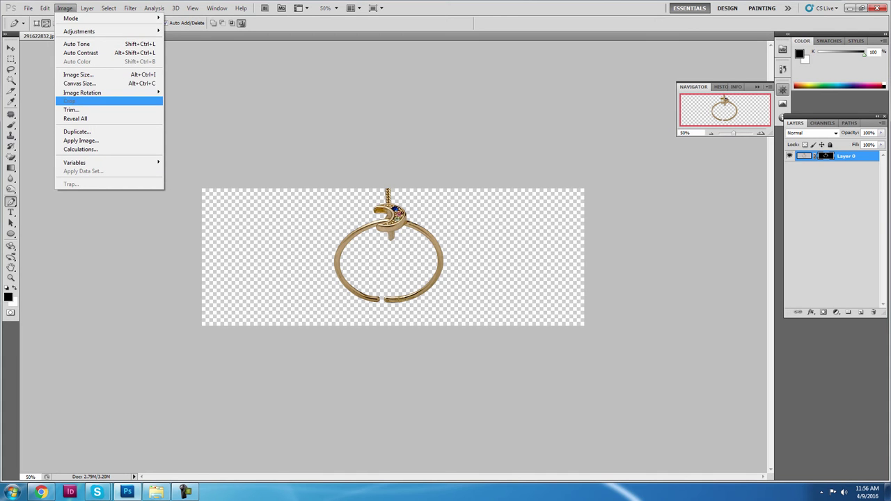
left_click(78, 83)
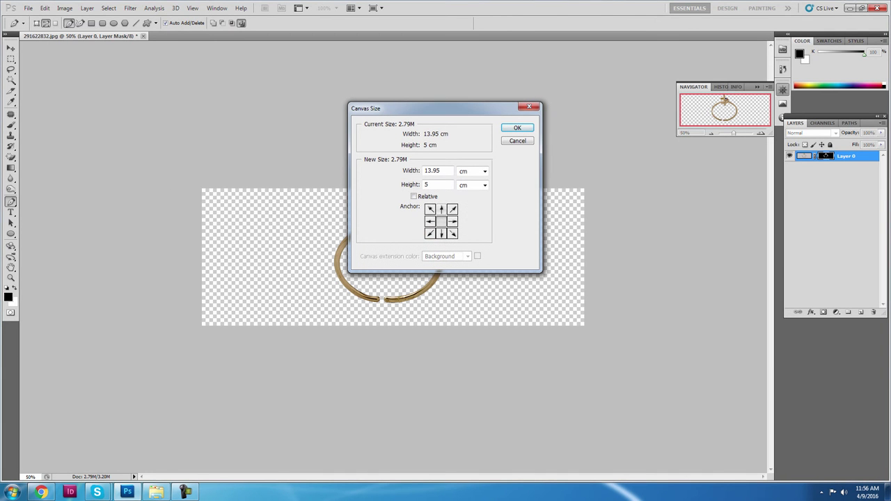
key("Tab")
type("8")
key("Return")
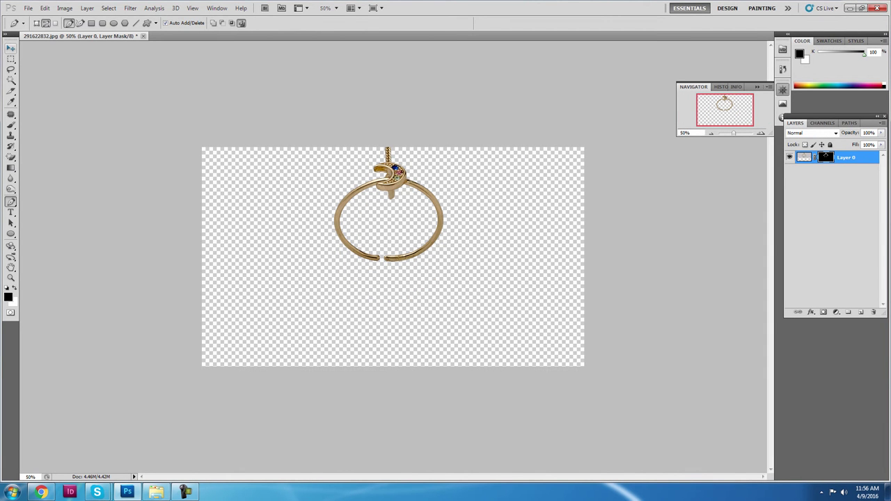
left_click(10, 48)
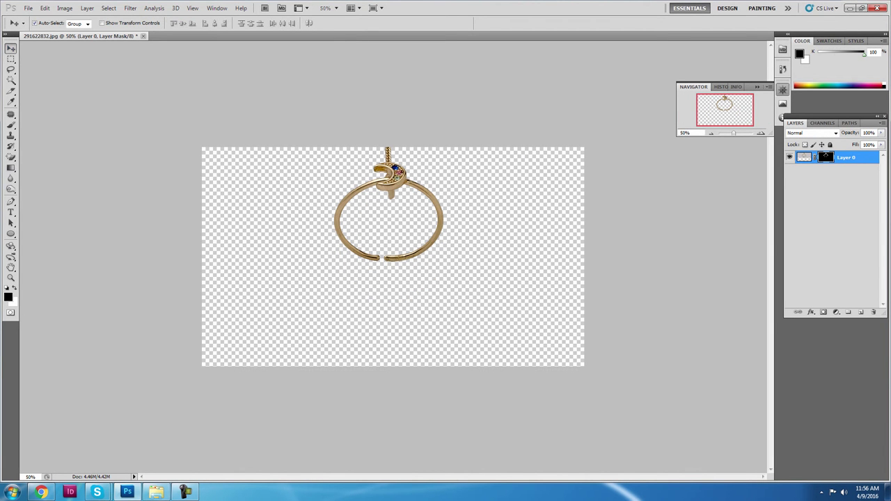
Alt-drag a duplicate of the ring downward and flip the copy vertically.
left_click_drag(389, 209, 390, 231)
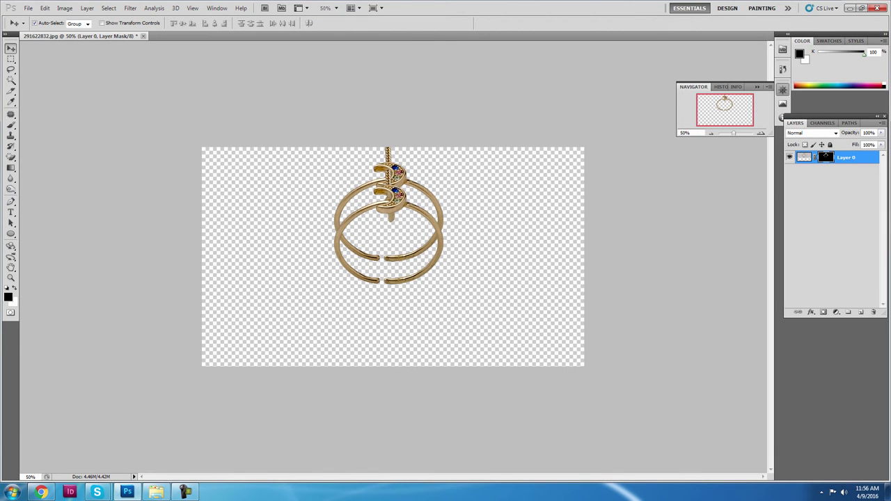
left_click_drag(390, 231, 389, 251)
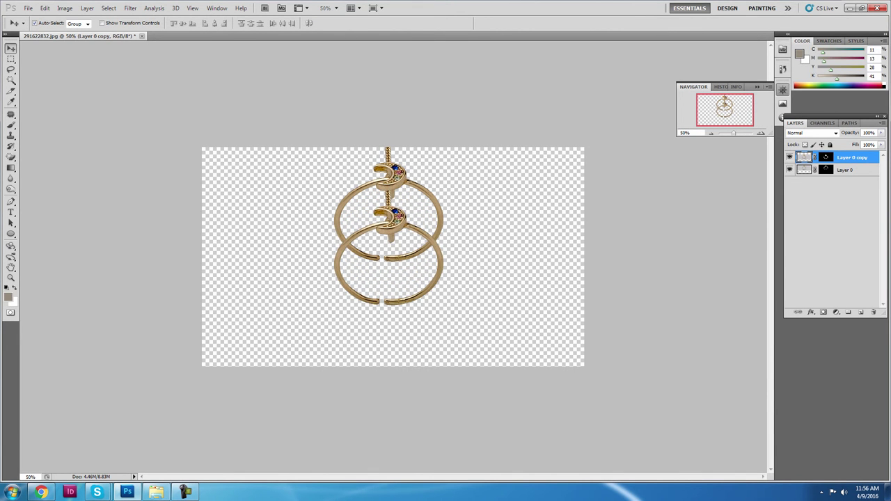
key("ctrl+t")
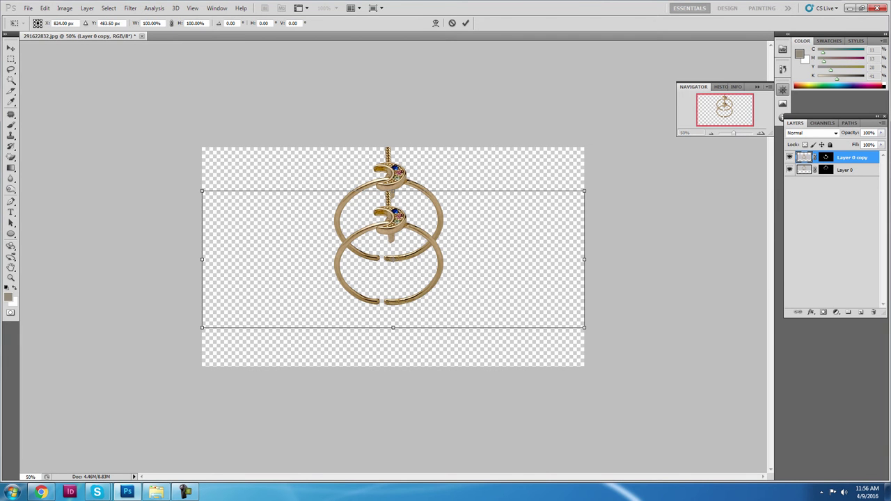
right_click(380, 228)
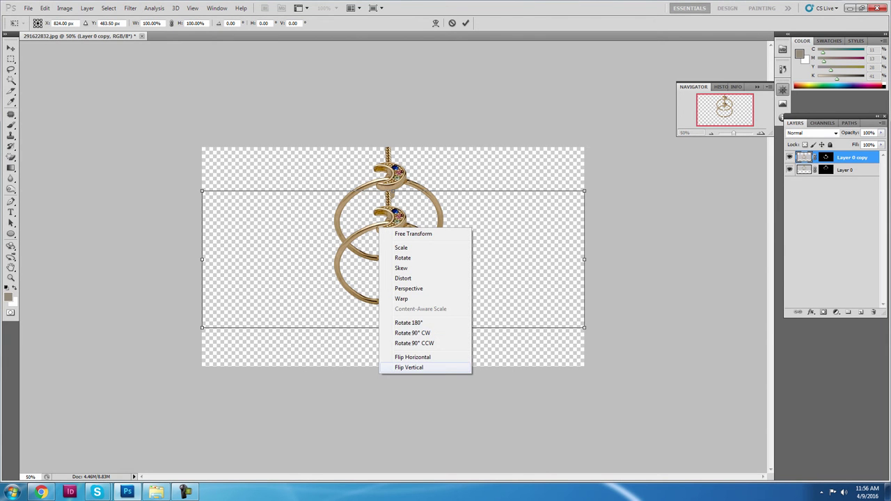
left_click(411, 367)
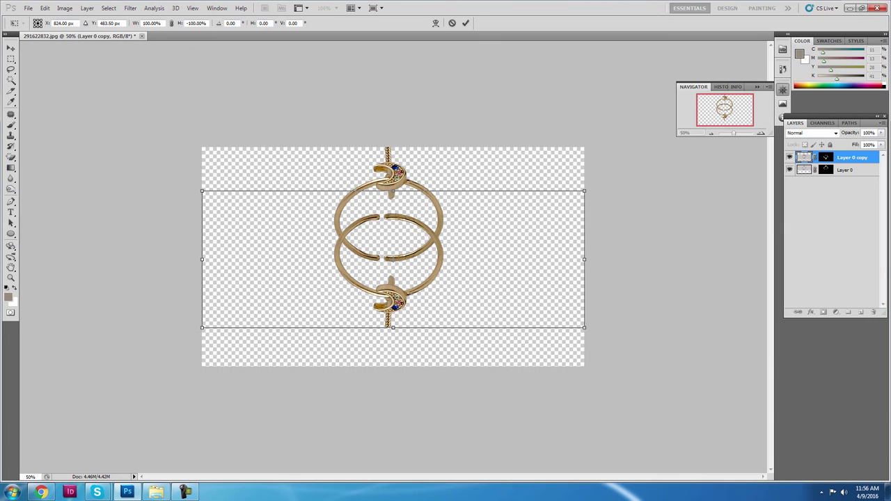
Position the flipped copy directly beneath the original so the open ends touch, and commit.
left_click_drag(393, 328, 393, 376)
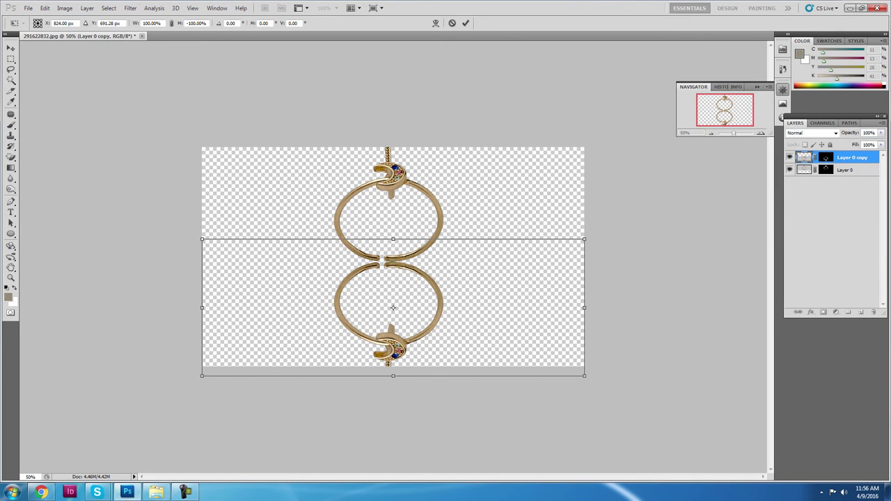
key("ctrl+plus")
key("ctrl+plus")
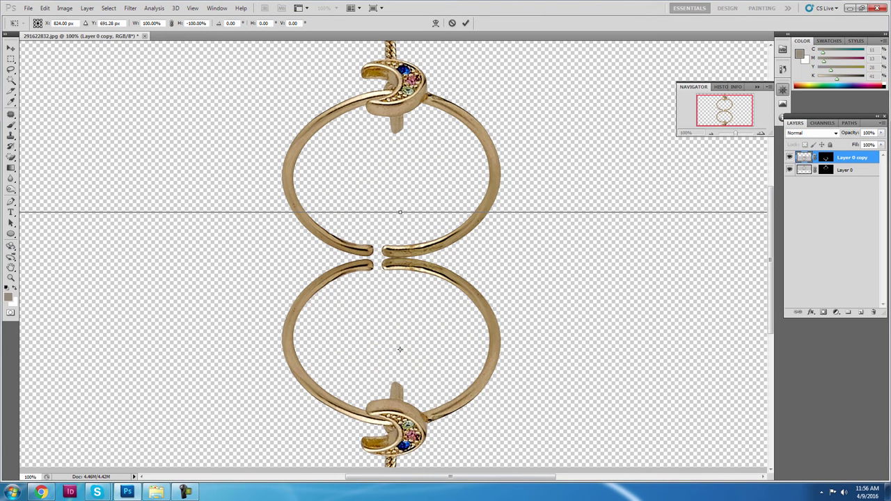
key("ctrl+plus")
key("ctrl+plus")
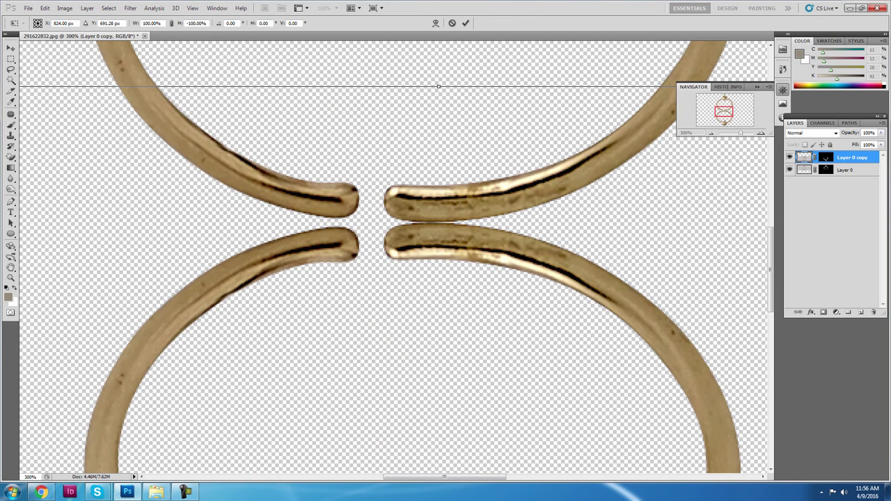
key("Up")
key("Up")
key("Up")
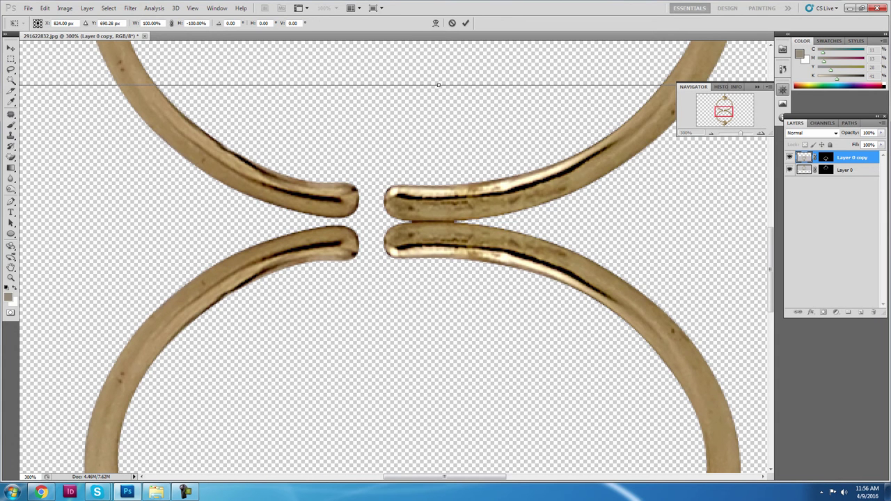
key("Return")
key("ctrl+minus")
key("ctrl+minus")
key("ctrl+minus")
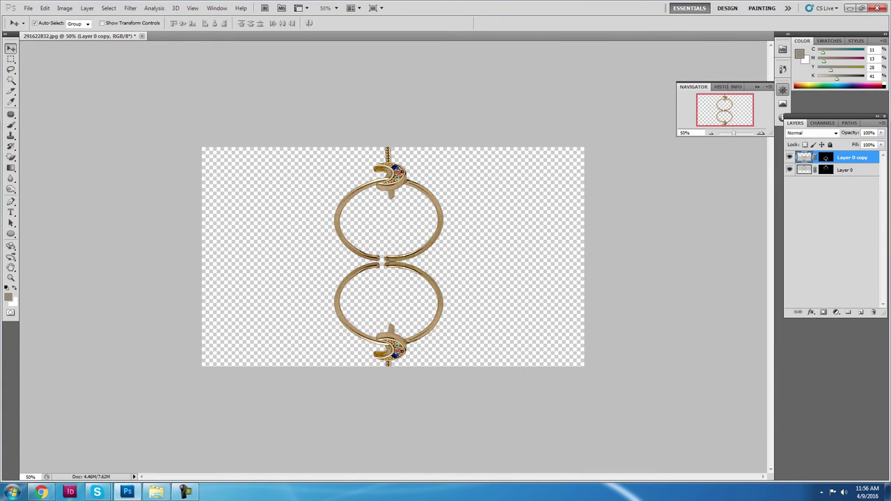
Send Layer 0 copy below Layer 0 and delete the reflection's lower part with a rectangular marquee.
key("ctrl+bracketleft")
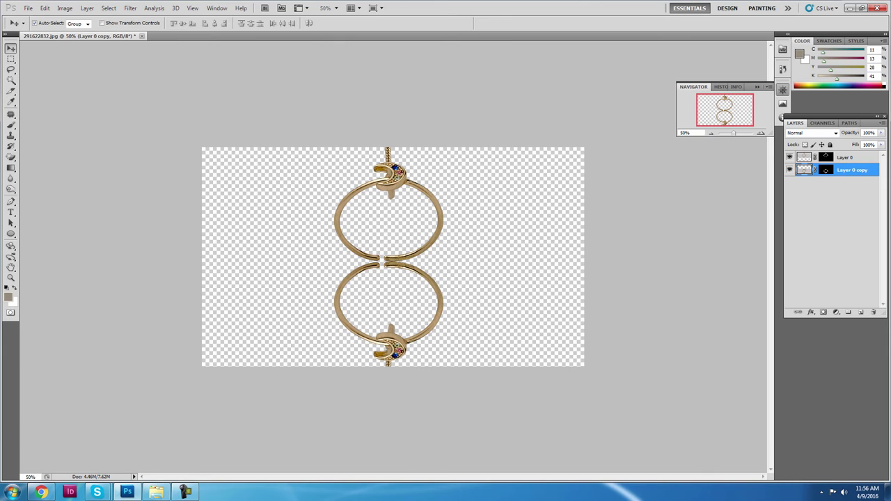
key("m")
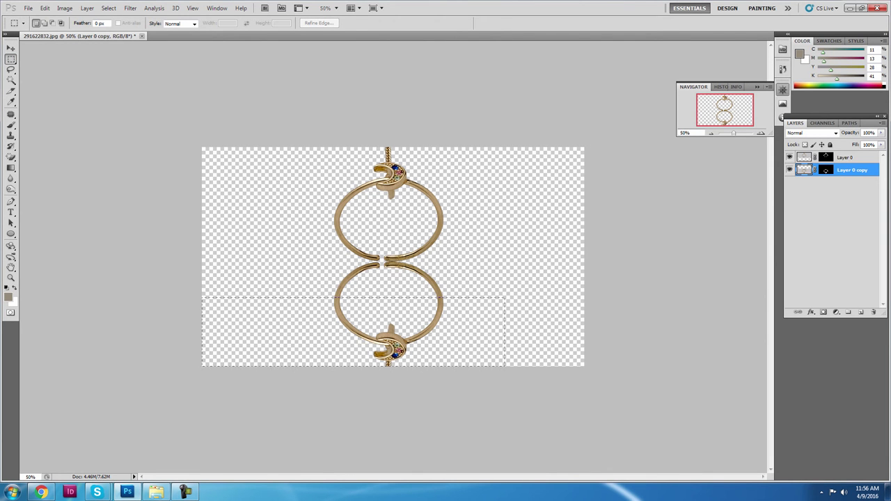
left_click_drag(459, 288, 588, 298)
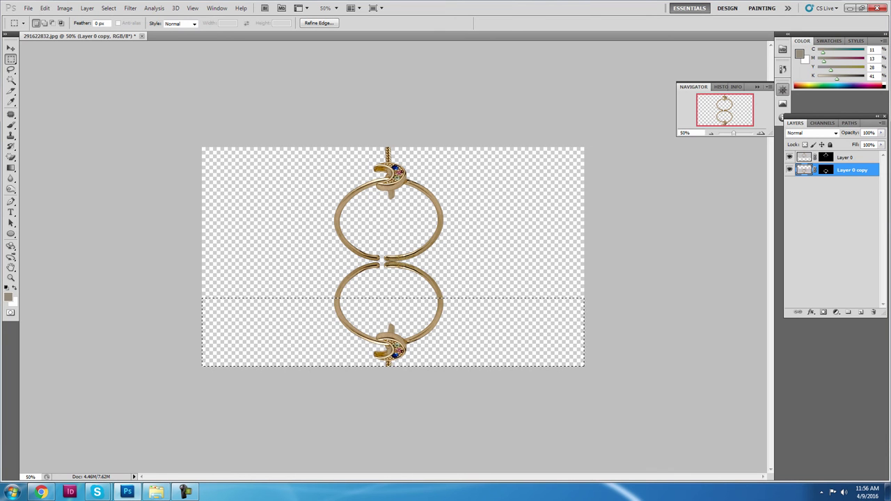
key("Delete")
key("ctrl+d")
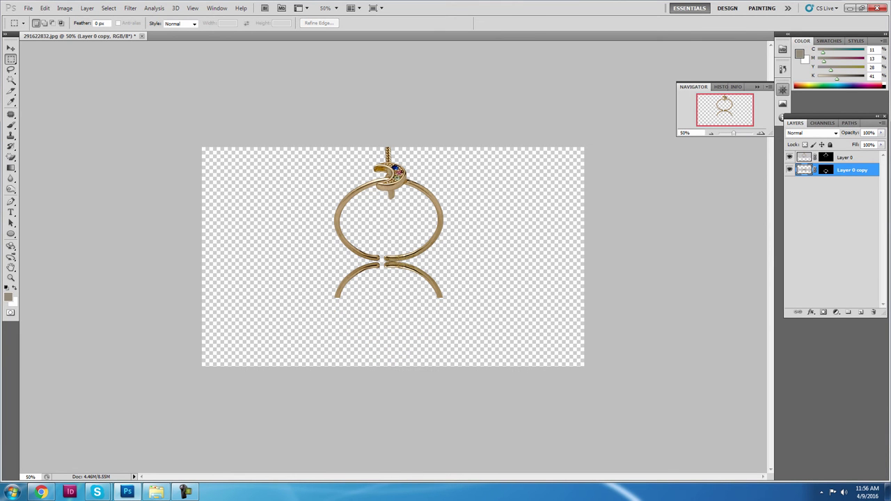
Paint black on the Layer 0 copy mask with an enlarged brush to fade the arcs, then add Layer 1.
left_click(790, 170)
left_click(825, 169)
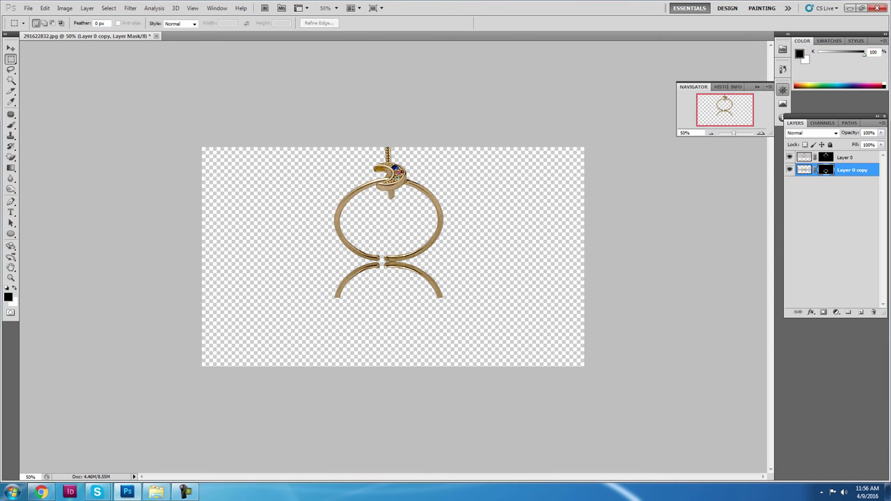
left_click(11, 158)
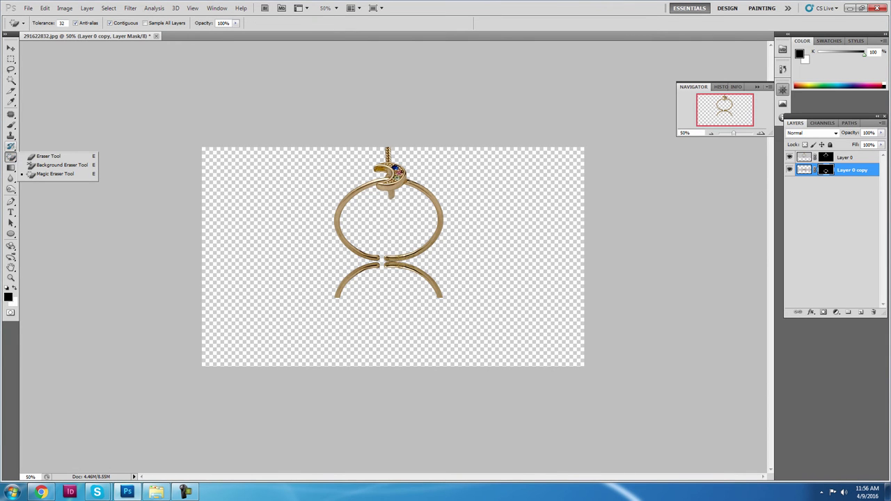
left_click(11, 146)
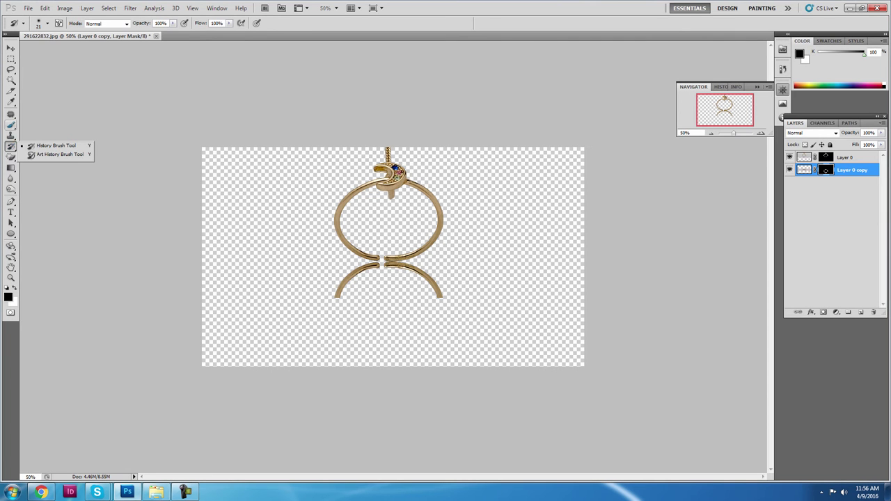
left_click(10, 125)
left_click(42, 125)
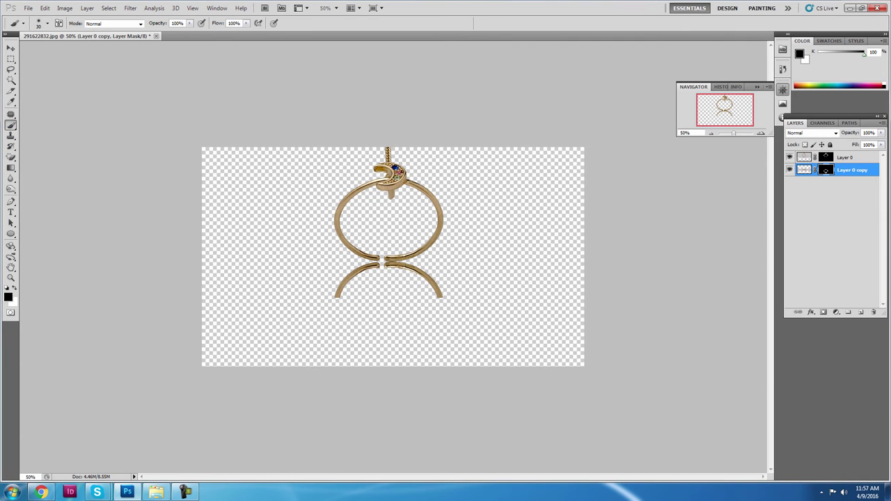
key("bracketright")
key("bracketright")
key("bracketright")
key("bracketright")
key("bracketright")
left_click_drag(337, 309, 439, 310)
left_click_drag(341, 317, 439, 317)
left_click(861, 312)
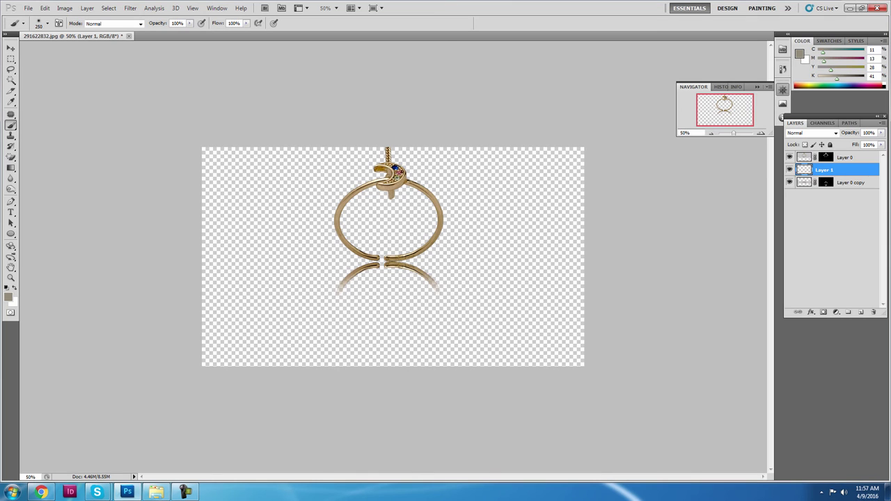
Fill Layer 1 white, send it to the bottom, and set Layer 0 copy and brush opacity to 30%.
key("ctrl+BackSpace")
key("ctrl+bracketleft")
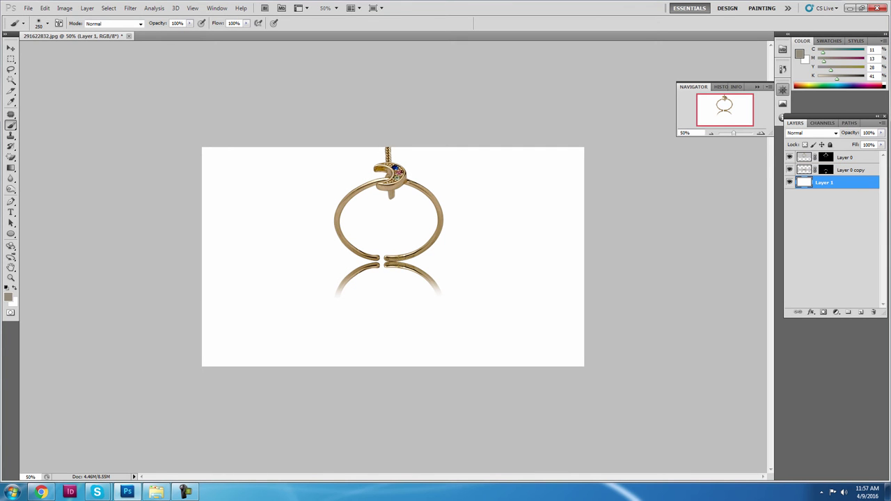
key("alt+bracketright")
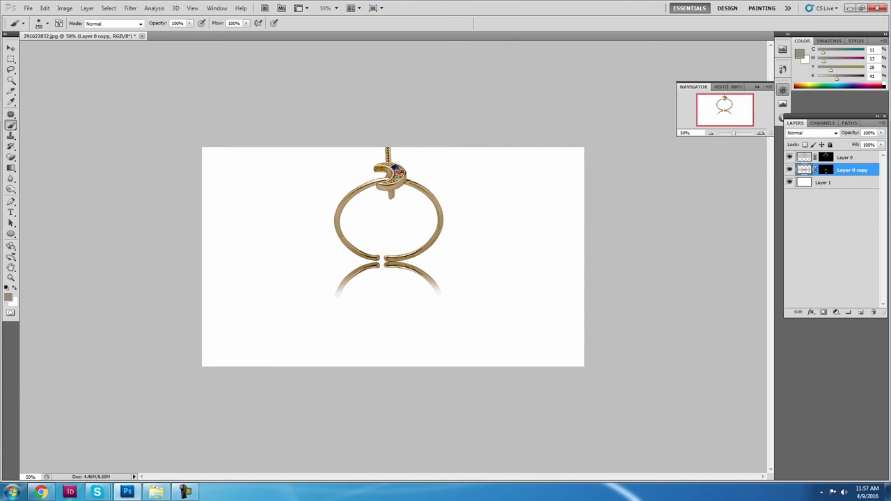
type("30")
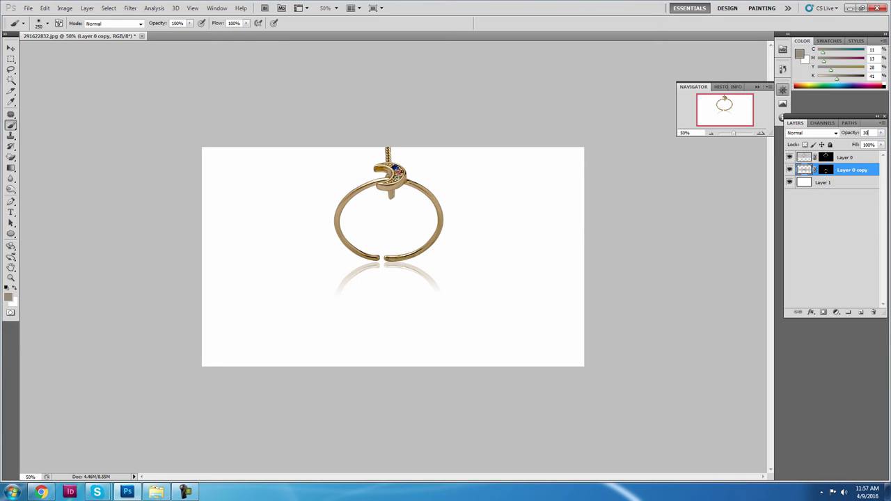
key("Return")
key("3")
left_click(826, 170)
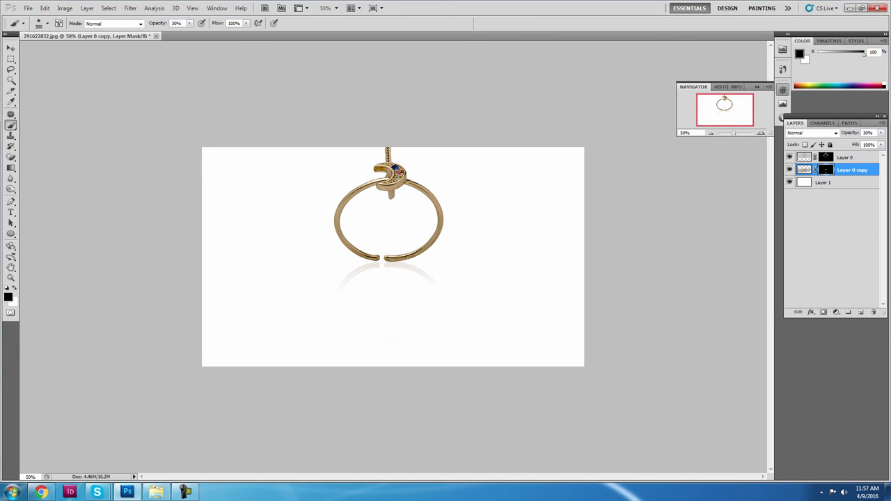
key("ctrl+minus")
key("ctrl+minus")
key("ctrl+minus")
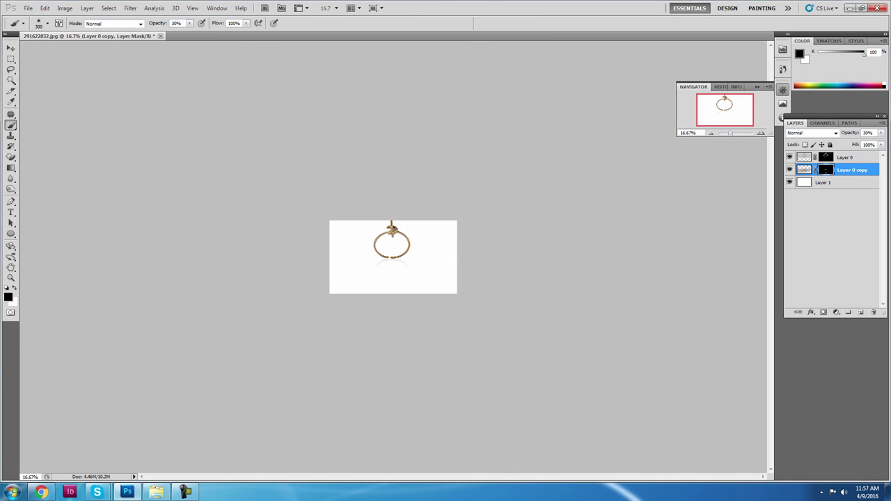
key("ctrl+0")
key("ctrl+minus")
key("ctrl+minus")
key("ctrl+minus")
key("v")
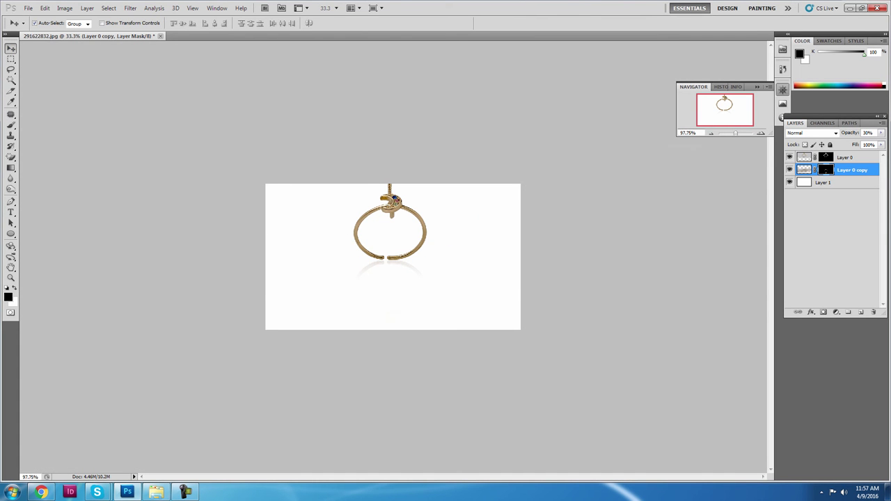
key("ctrl+0")
key("ctrl+minus")
key("ctrl+minus")
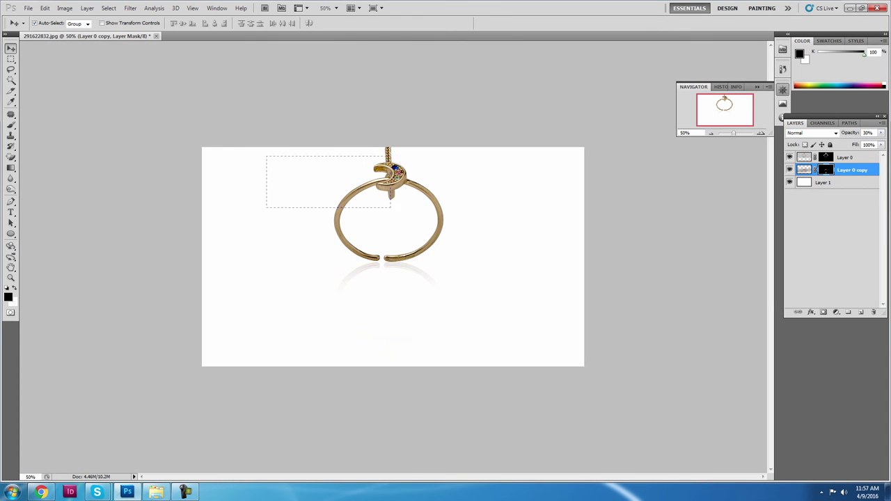
scroll(433, 208, "up", 3)
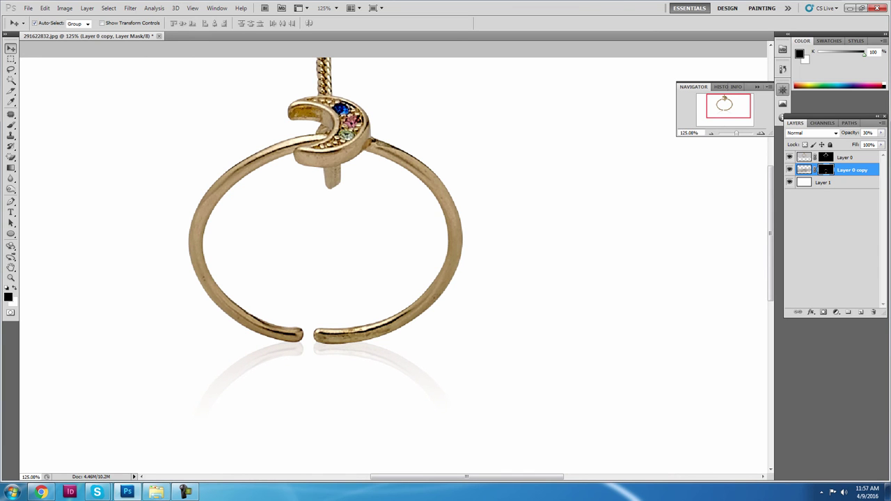
key("ctrl+minus")
key("ctrl+minus")
key("ctrl+minus")
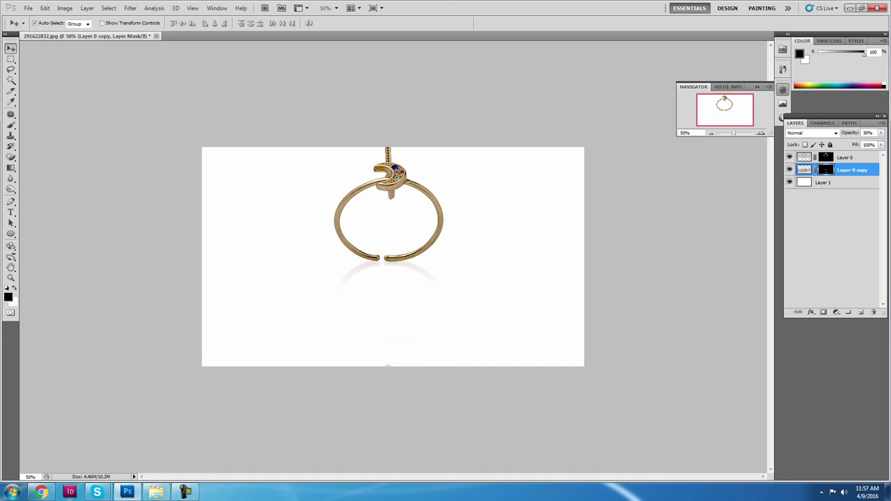
Save as JPEG over 291622832.jpg on the Desktop at Maximum quality 12.
key("alt")
key("Down")
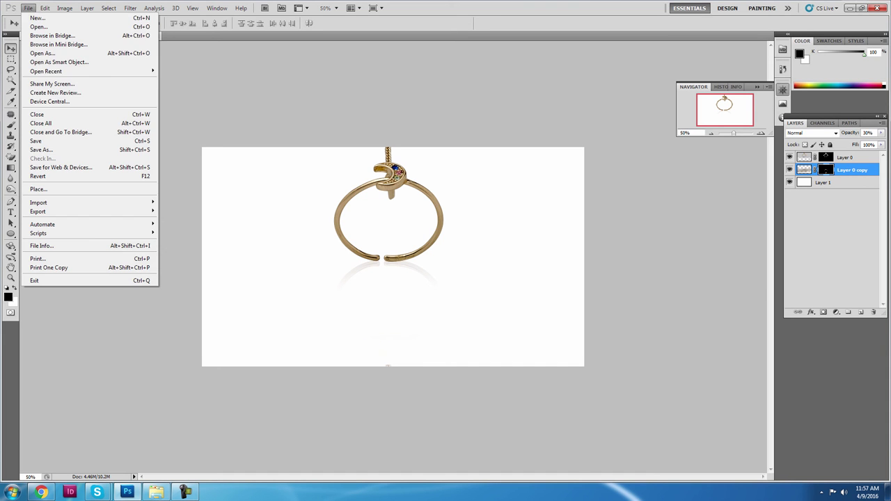
left_click(40, 149)
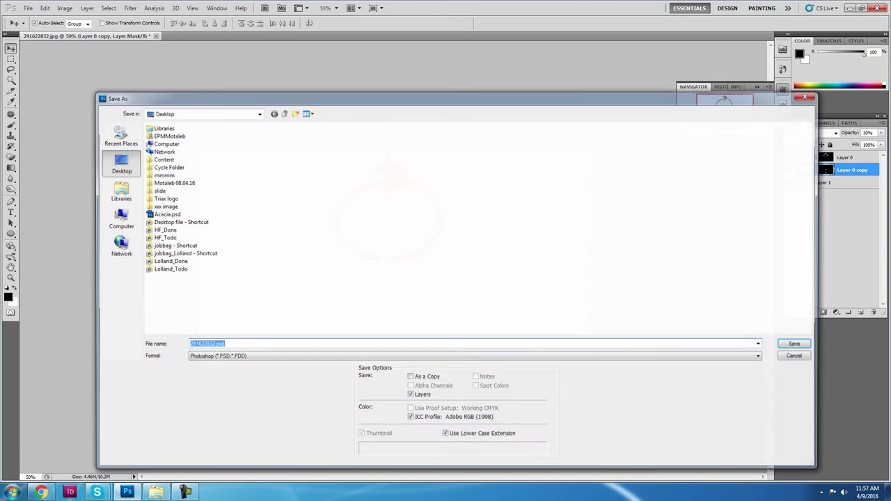
left_click(473, 357)
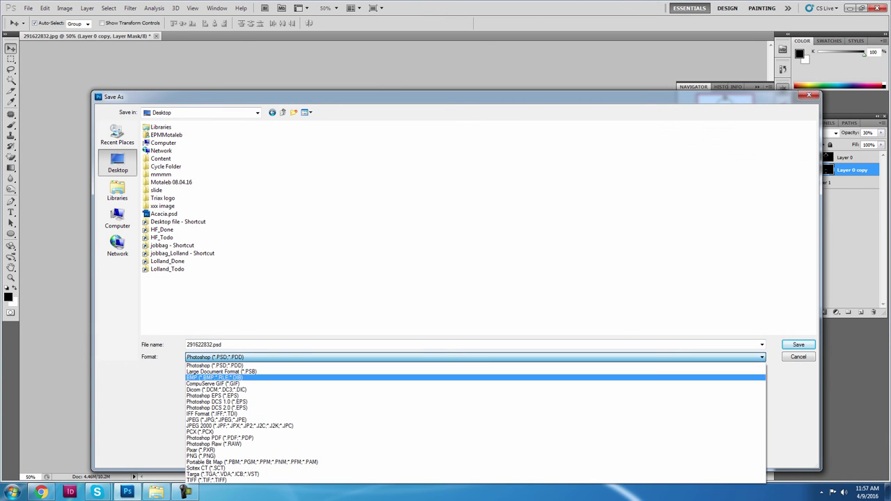
left_click(473, 426)
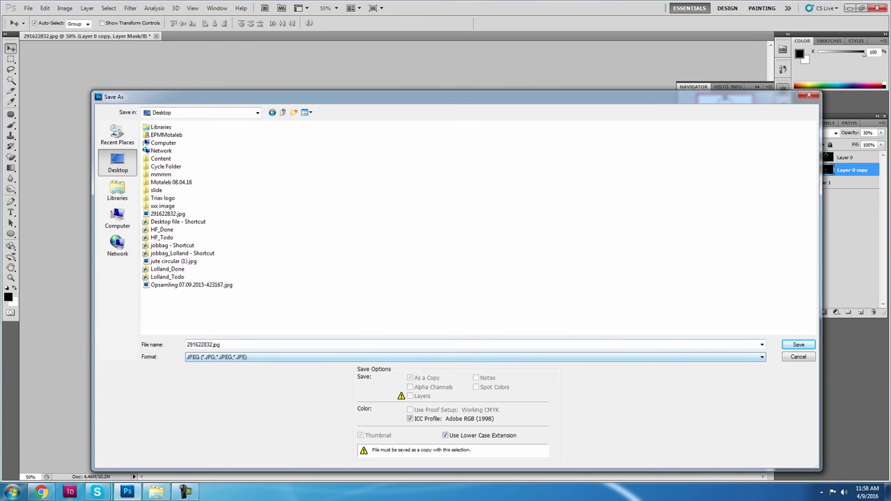
key("Return")
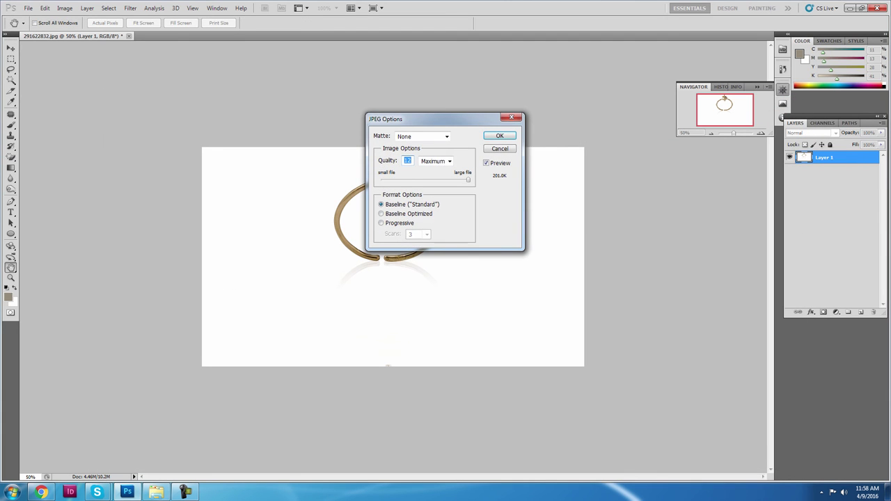
key("Return")
key("v")
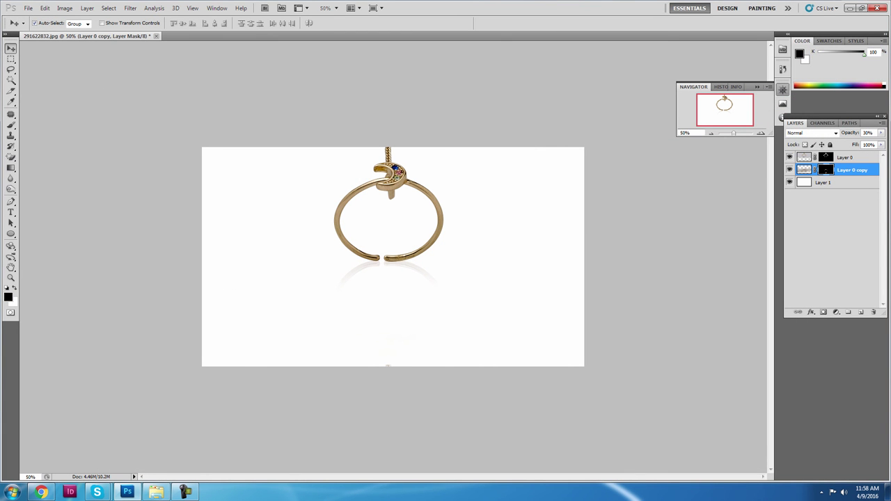
Crop the image to a rectangle enclosing the ring and its reflection, then deselect.
key("m")
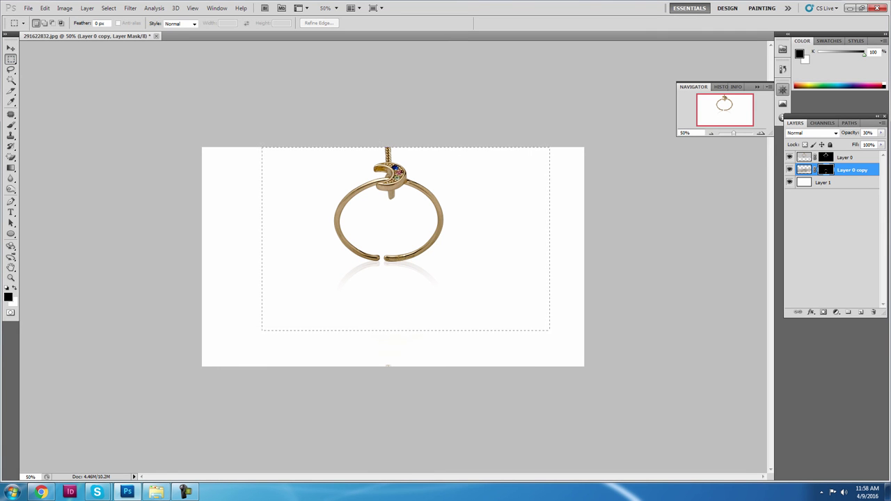
mouse_move(456, 284)
left_mouse_down()
mouse_move(551, 338)
mouse_move(522, 338)
left_mouse_up()
left_click(64, 7)
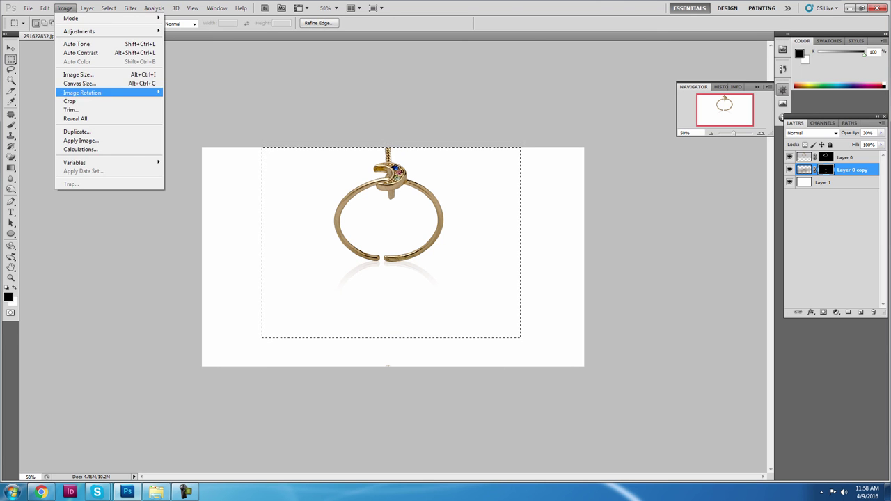
left_click(69, 101)
key("ctrl+d")
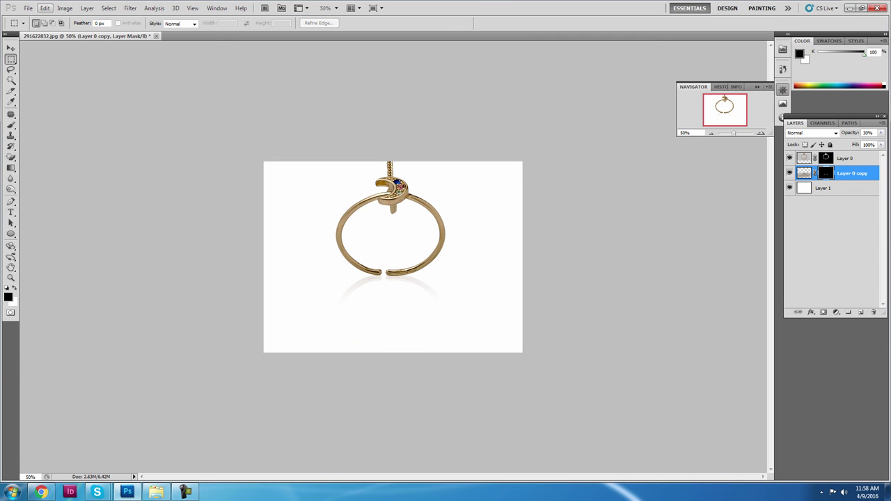
Re-save the cropped image as JPEG over 291622832.jpg, then close the document and quit Photoshop.
left_click(28, 8)
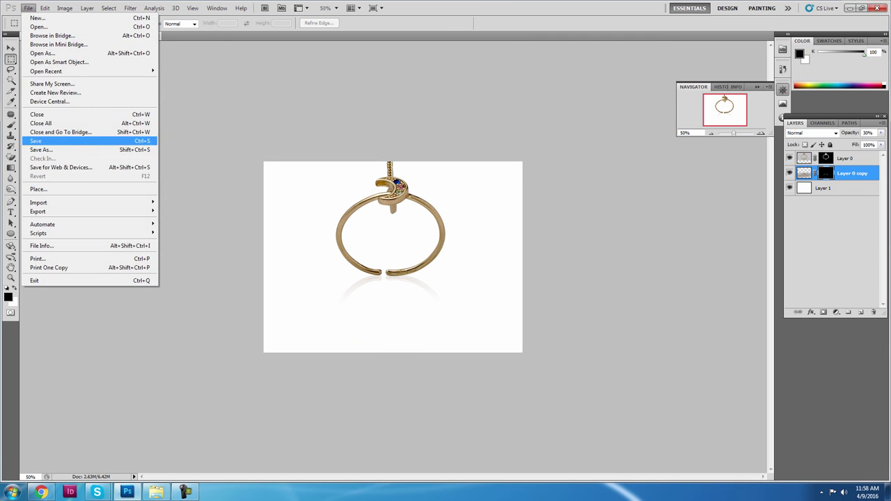
left_click(42, 149)
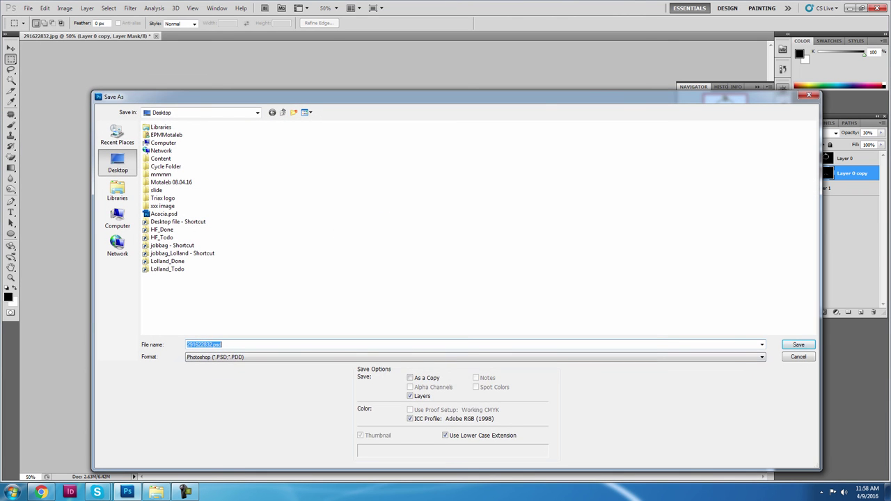
key("Tab")
key("alt+Down")
key("Down")
key("Down")
key("Down")
key("Down")
key("Return")
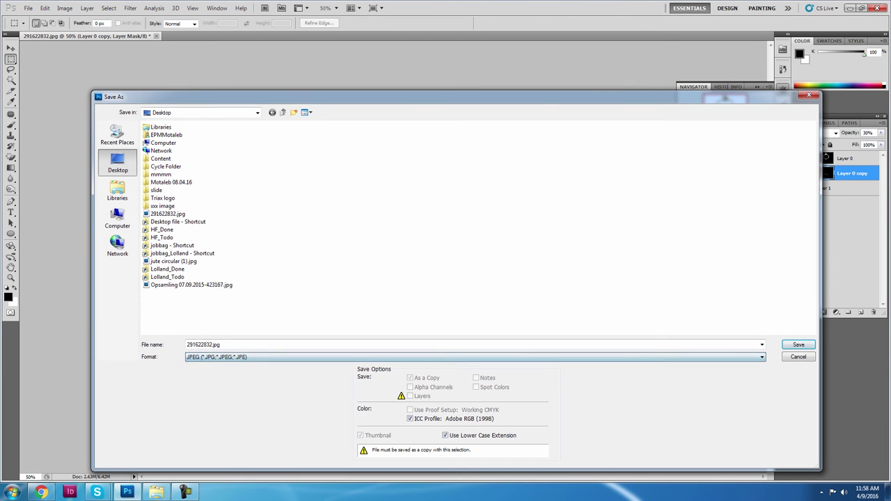
key("Return")
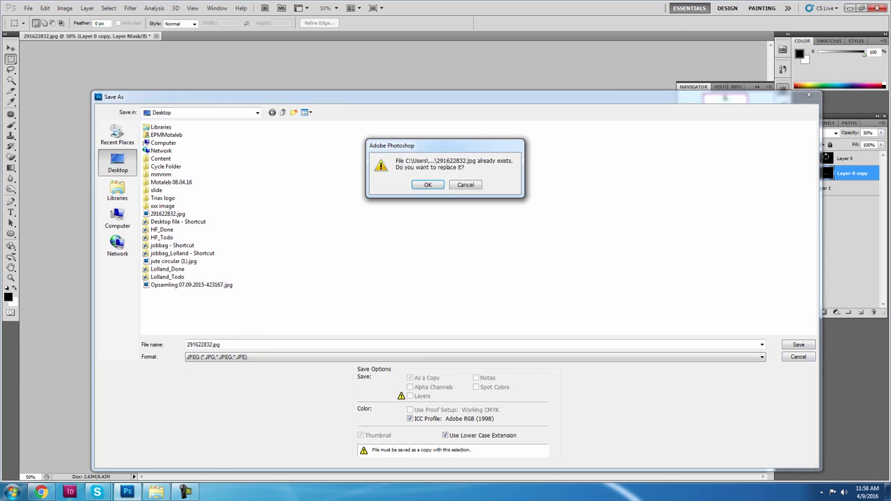
key("Return")
key("Return")
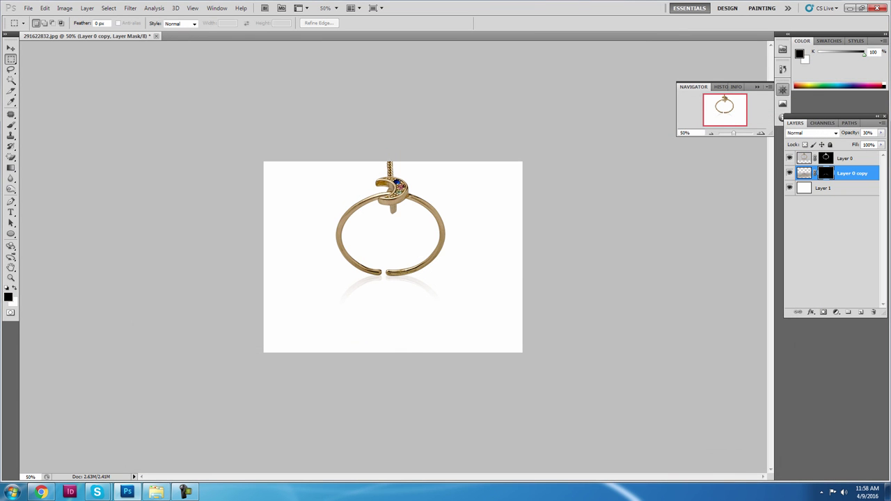
key("ctrl+w")
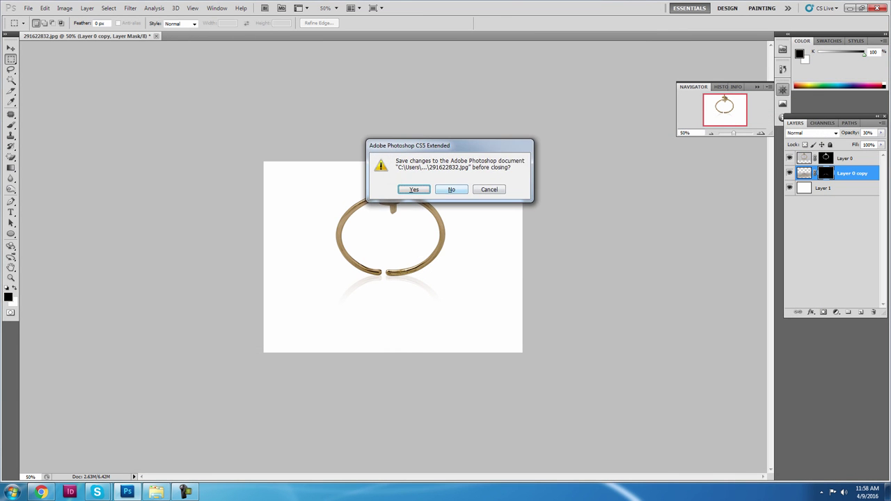
key("Return")
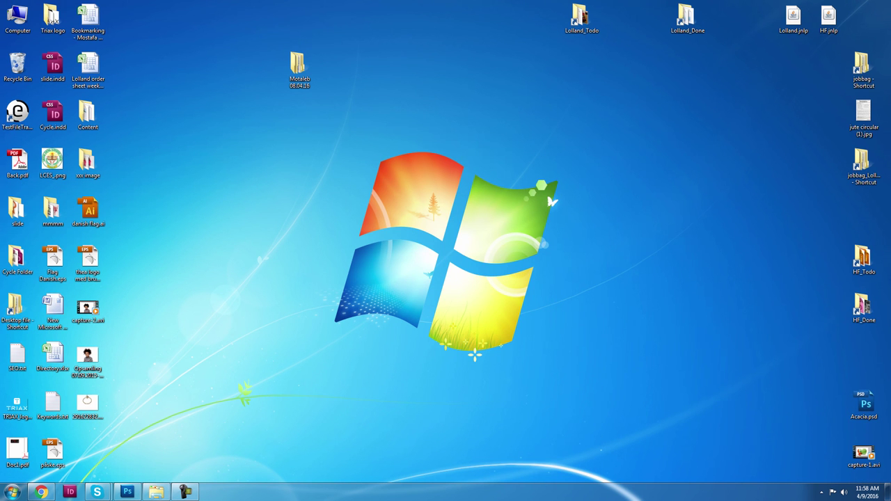
Drag 291622832.jpg from the desktop into Photoshop, zoom out to inspect it, then close it.
left_click(87, 404)
left_click_drag(87, 404, 427, 265)
key("ctrl+minus")
key("ctrl+minus")
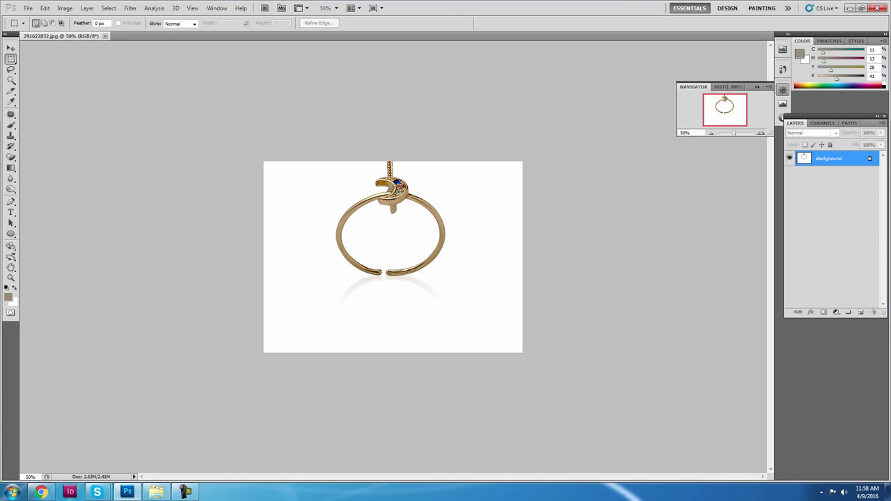
scroll(392, 257, "up", 3)
scroll(393, 257, "down", 3)
key("ctrl+w")
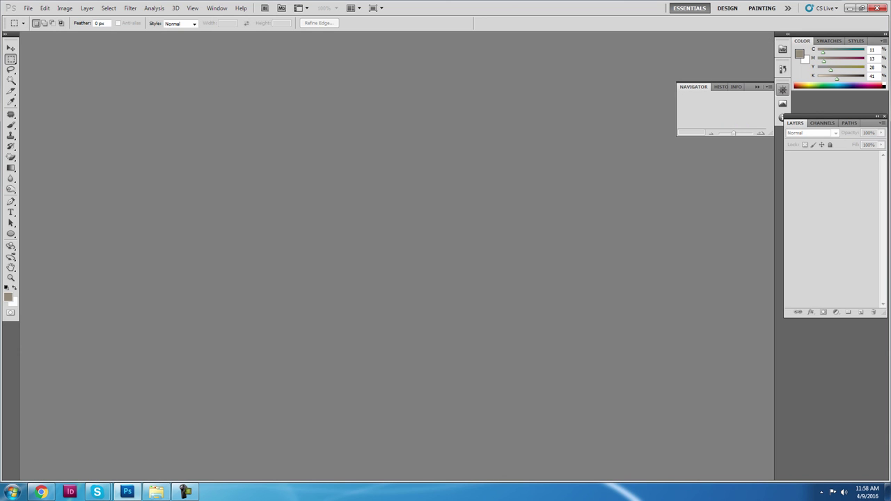